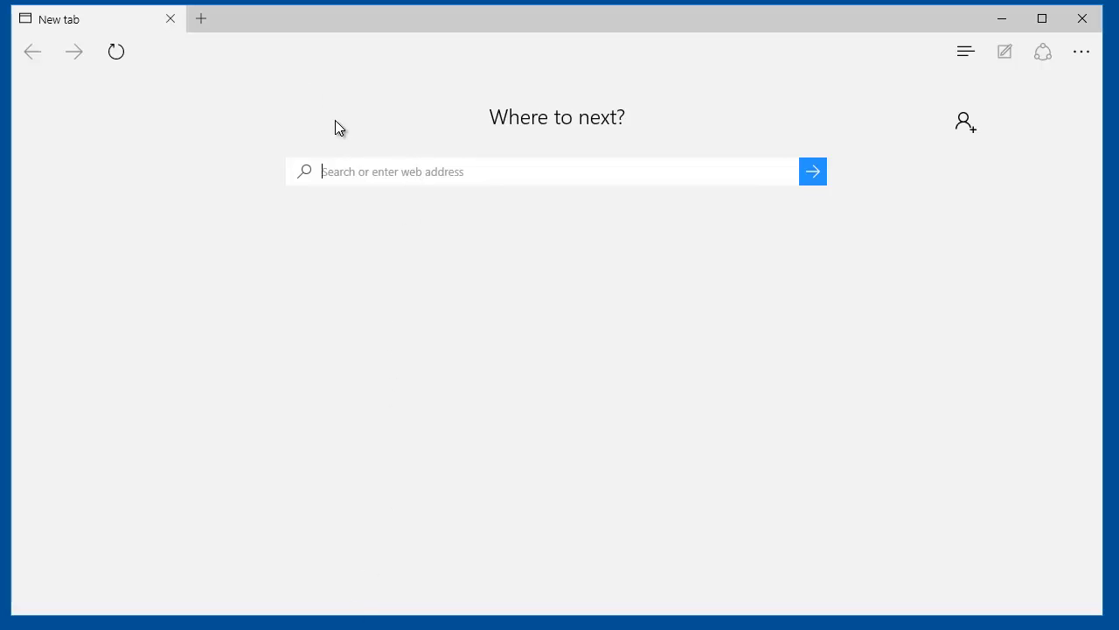
- Load the MyPhone Admin address in Edge and get past the certificate warning to the login page
text(go)
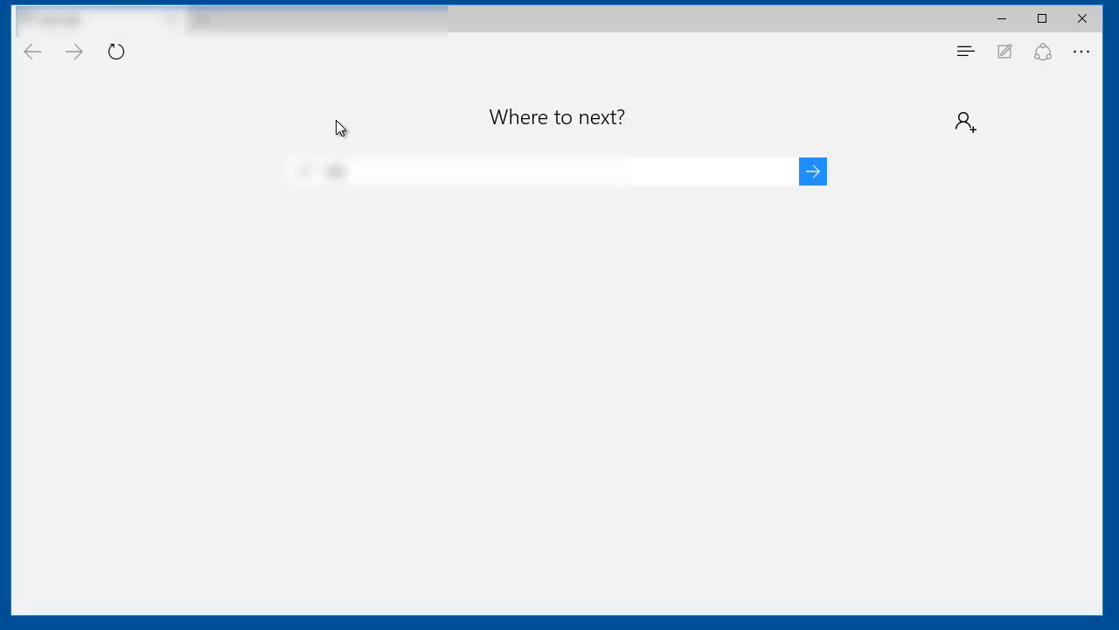
text(ogle.c)
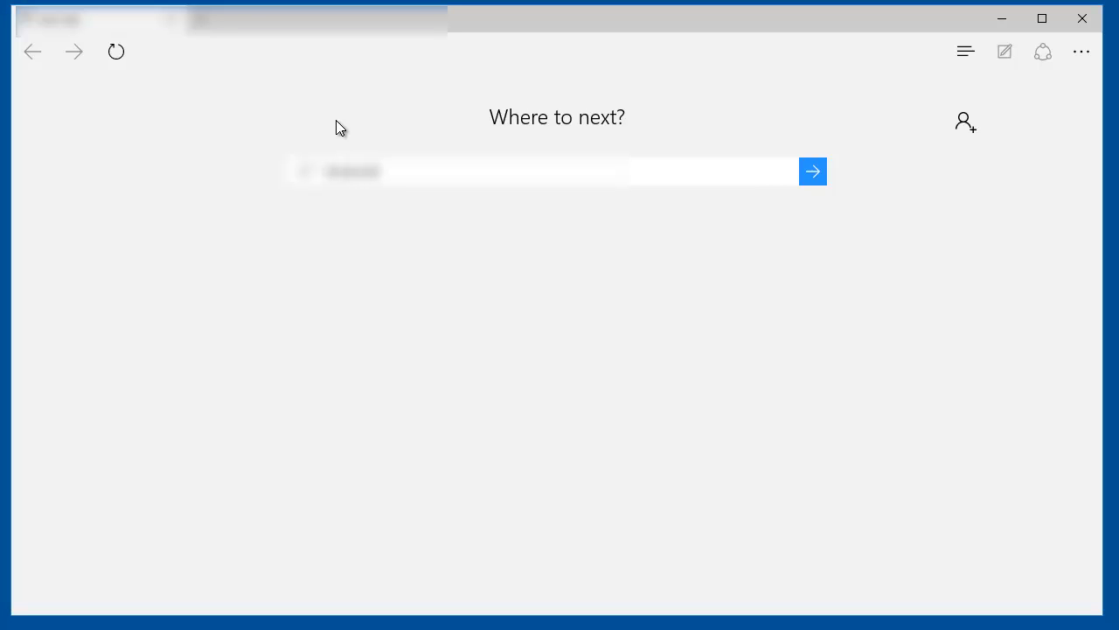
text(om/search)
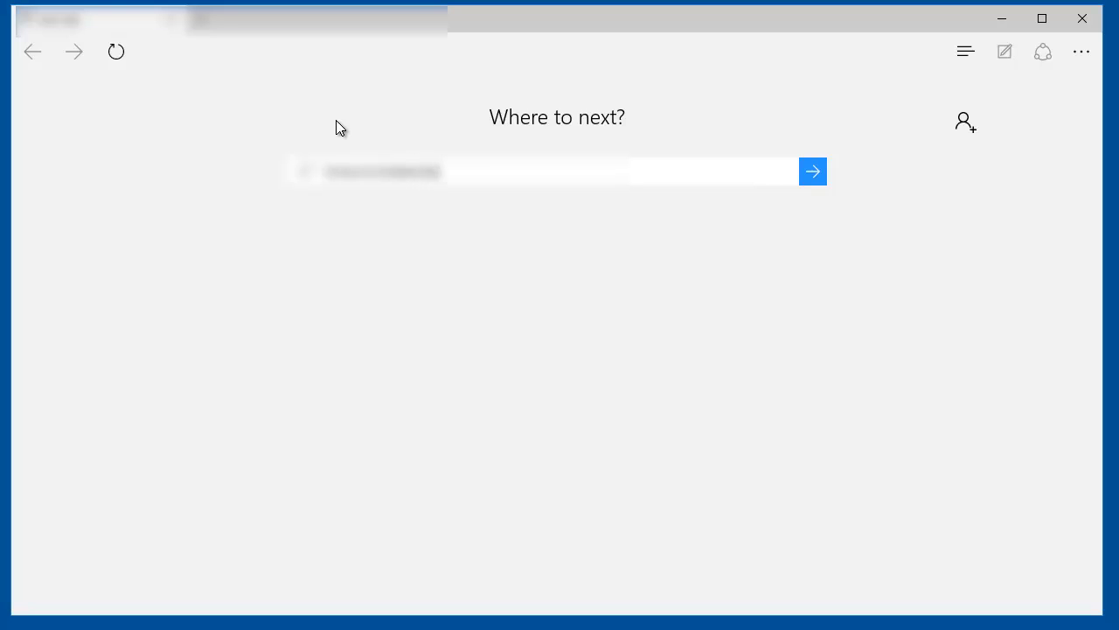
text(?q=example)
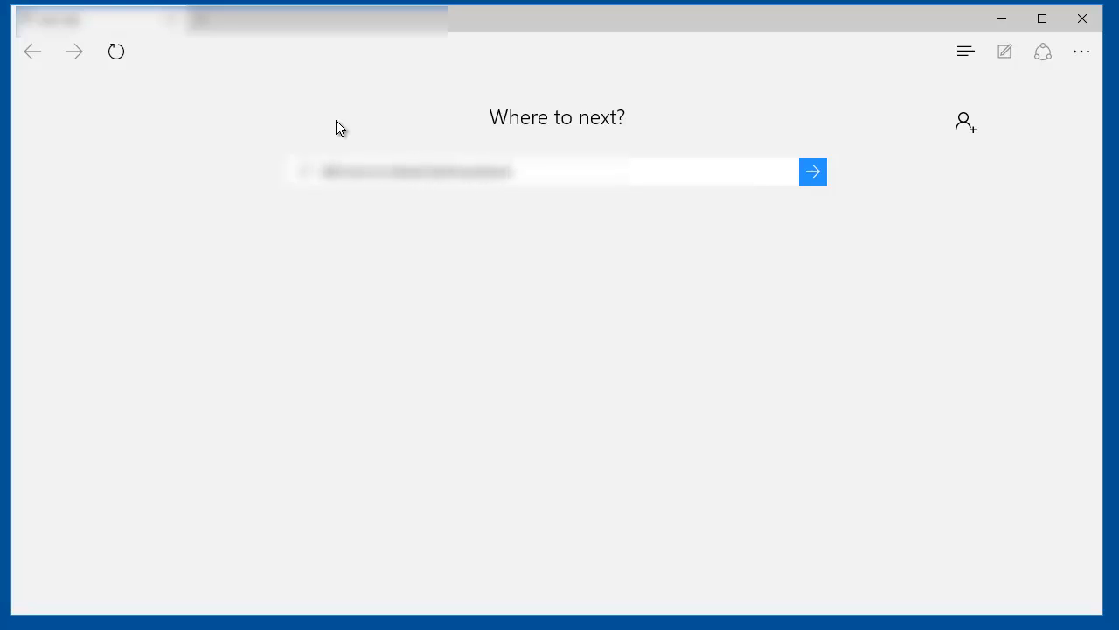
key(Return)
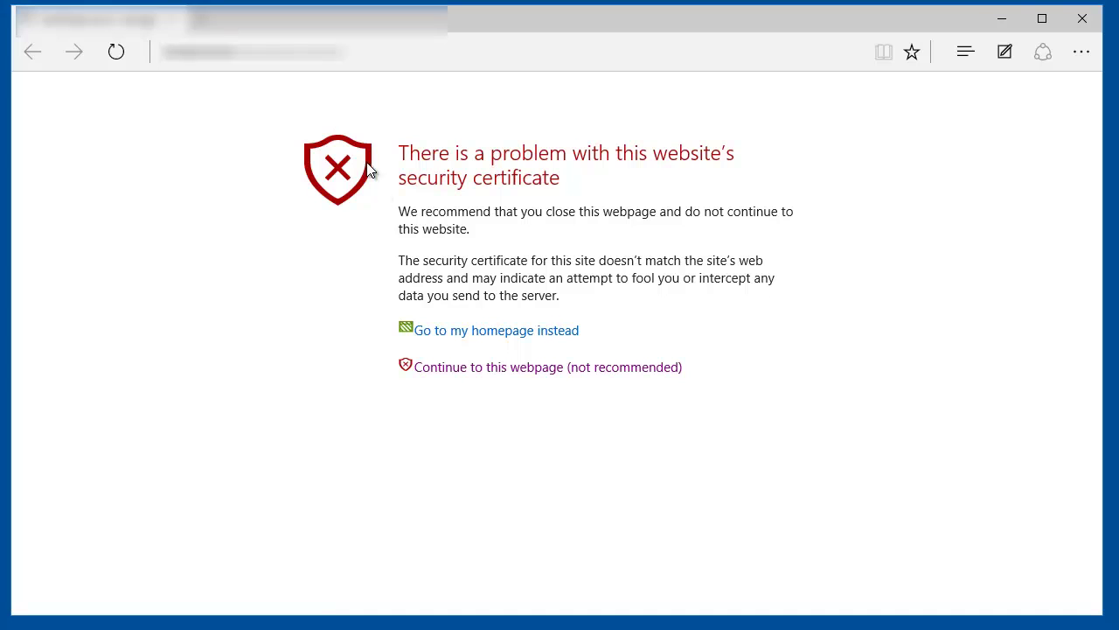
click(499, 372)
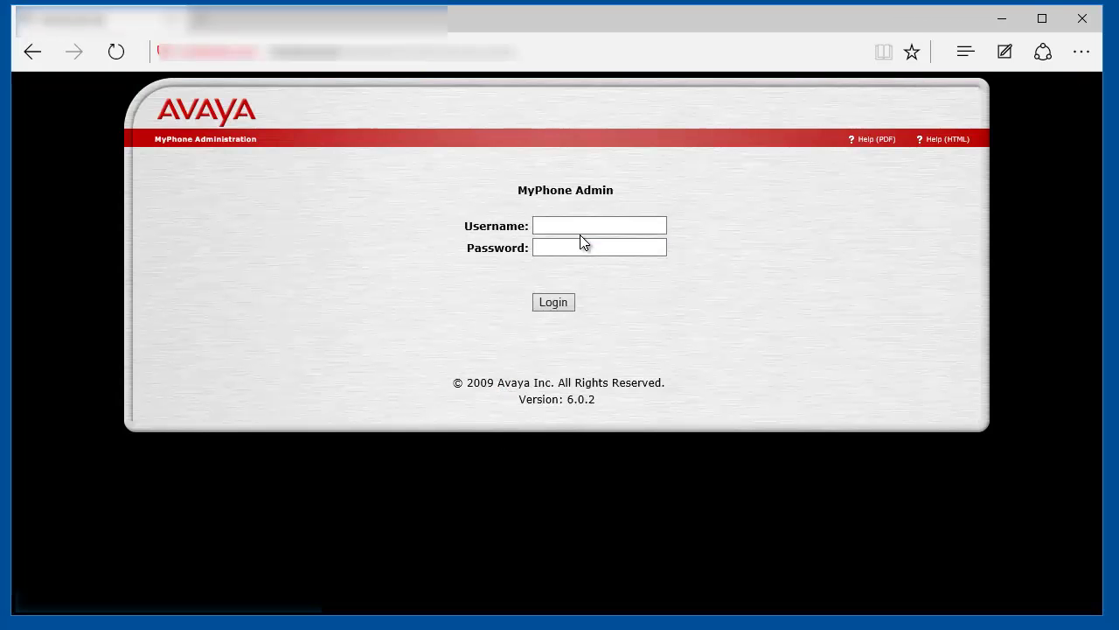
- Log in as admin with the password and open the MyPhone AES, CM, and SES Access settings
click(581, 227)
text(admin)
key(Tab)
text(•••••••)
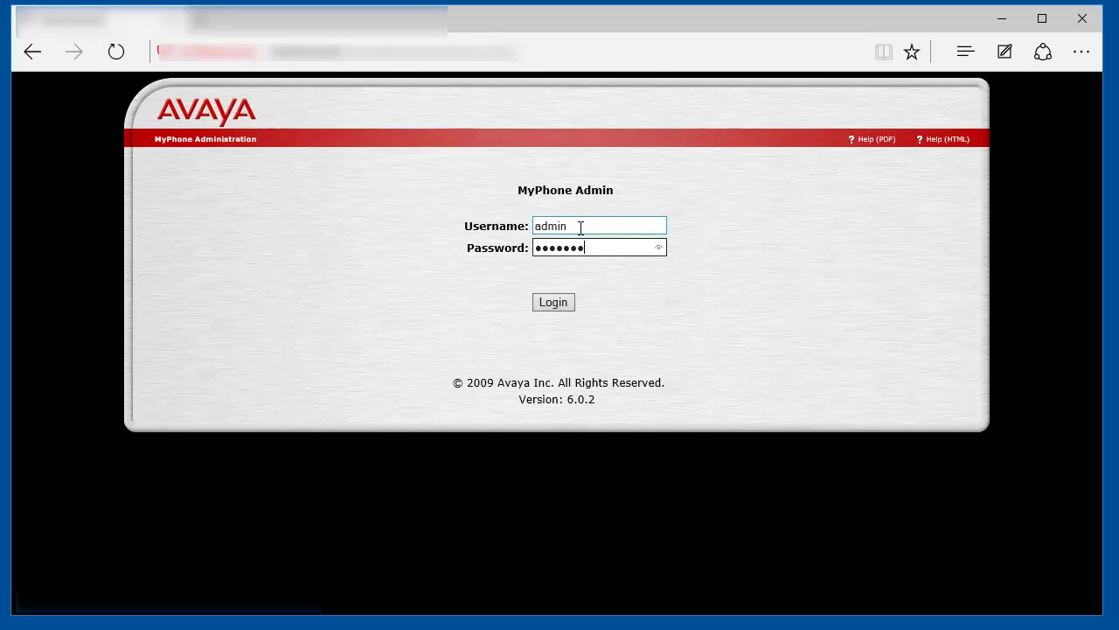
key(Return)
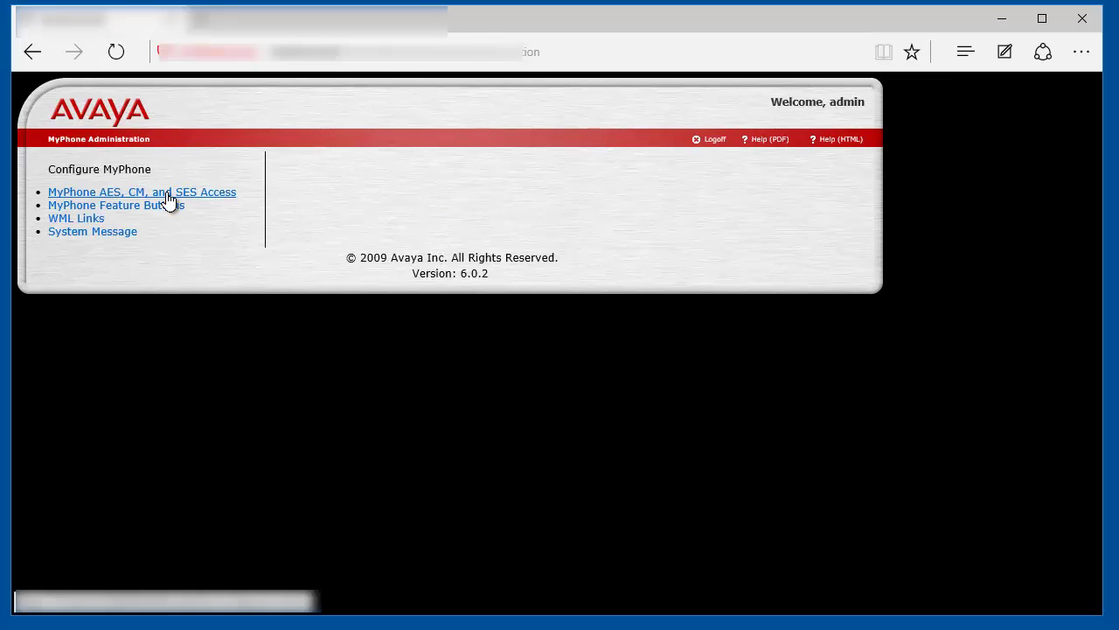
click(225, 200)
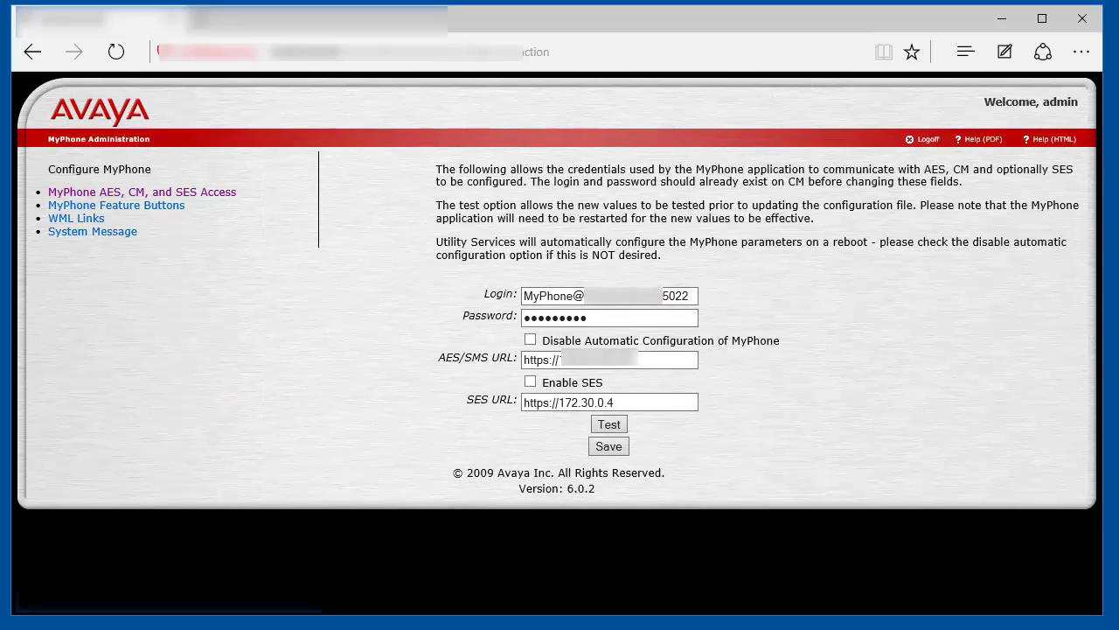
- Select and copy the Communication Manager address after 'MyPhone@' in the Login field, then open a new tab
click(574, 297)
drag(574, 298, 504, 292)
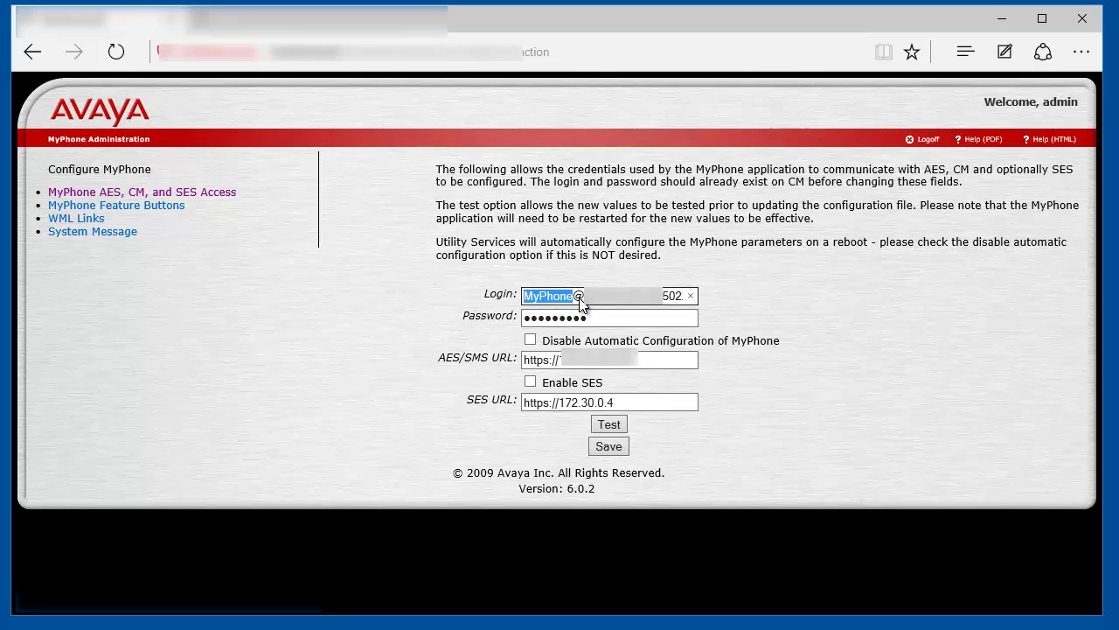
key(Right)
drag(585, 295, 651, 302)
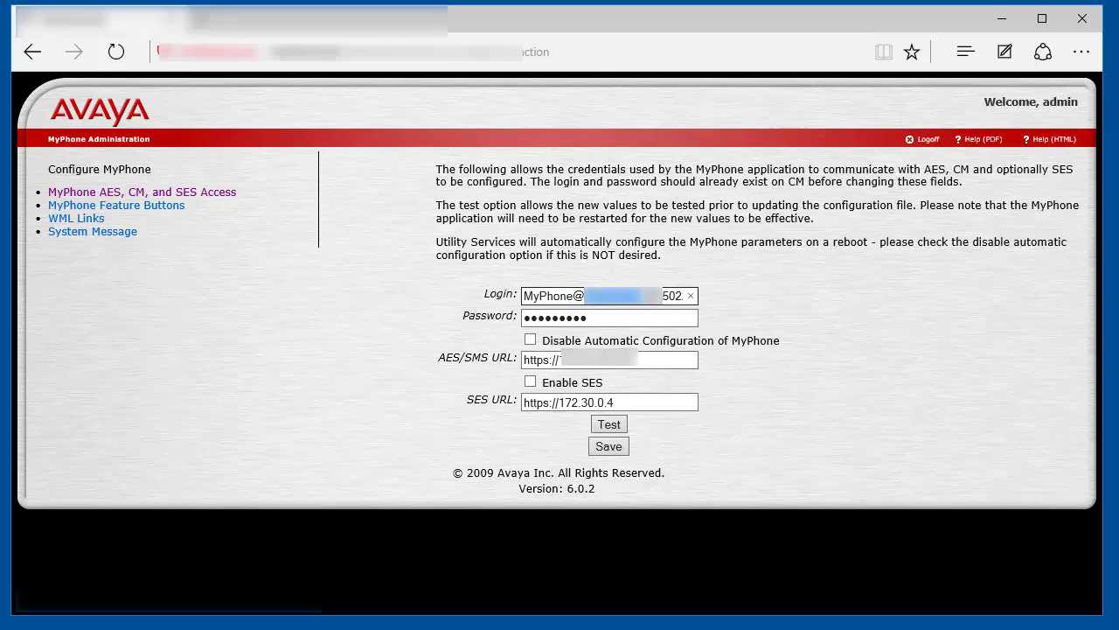
click(652, 297)
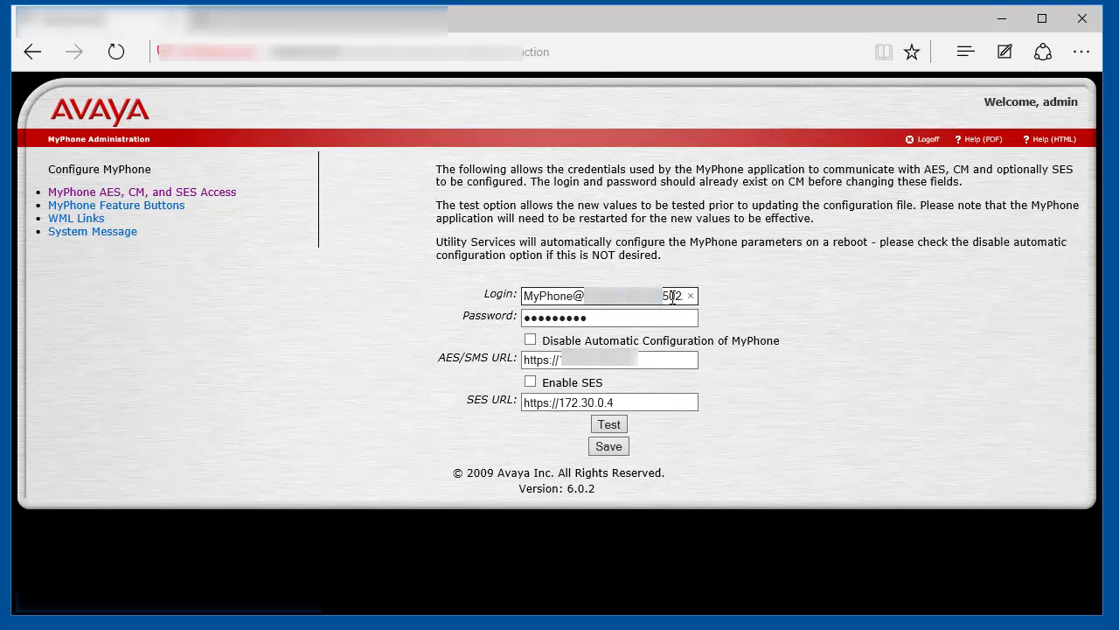
key(shift+Right)
key(shift+Right)
key(shift+Right)
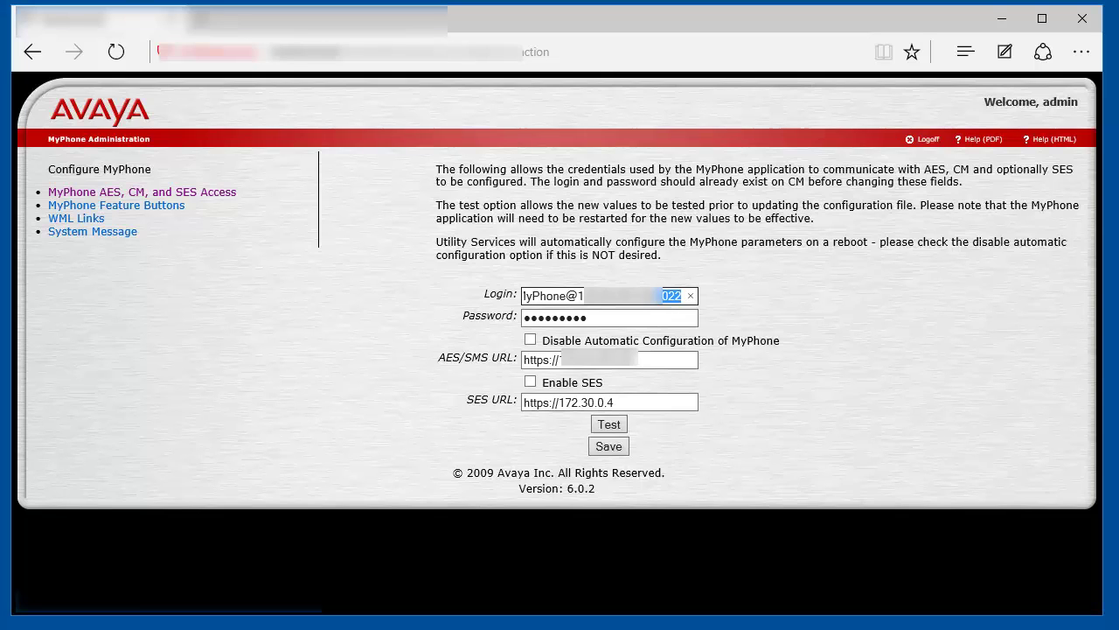
text(02)
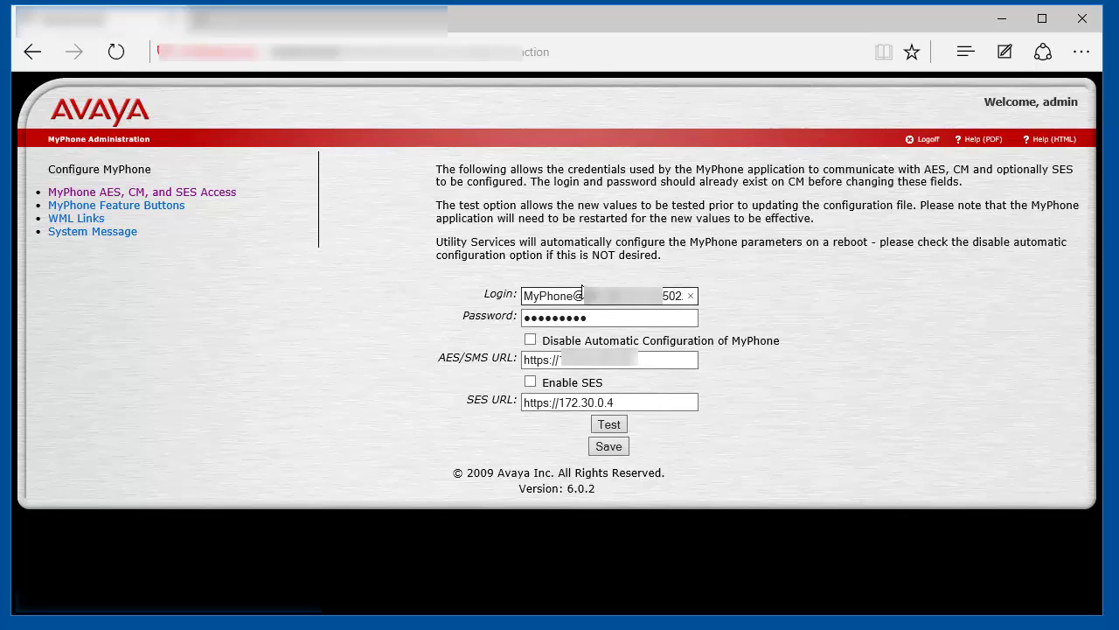
drag(599, 302, 656, 302)
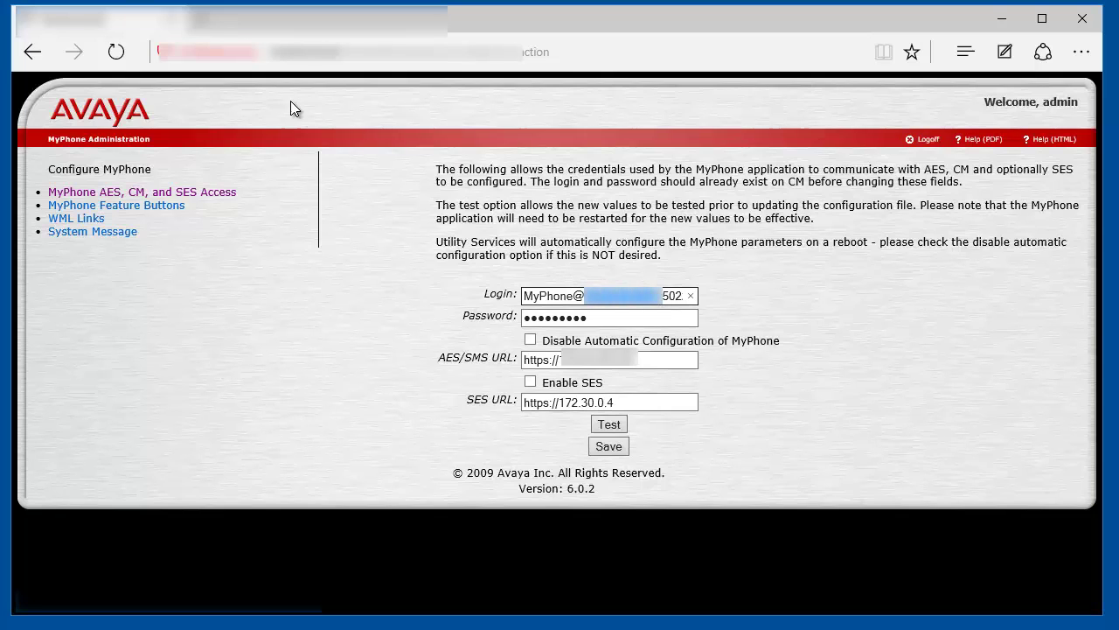
click(201, 19)
- Paste and load the copied CM address, passing the certificate warning and before-you-begin notice
key(ctrl+v)
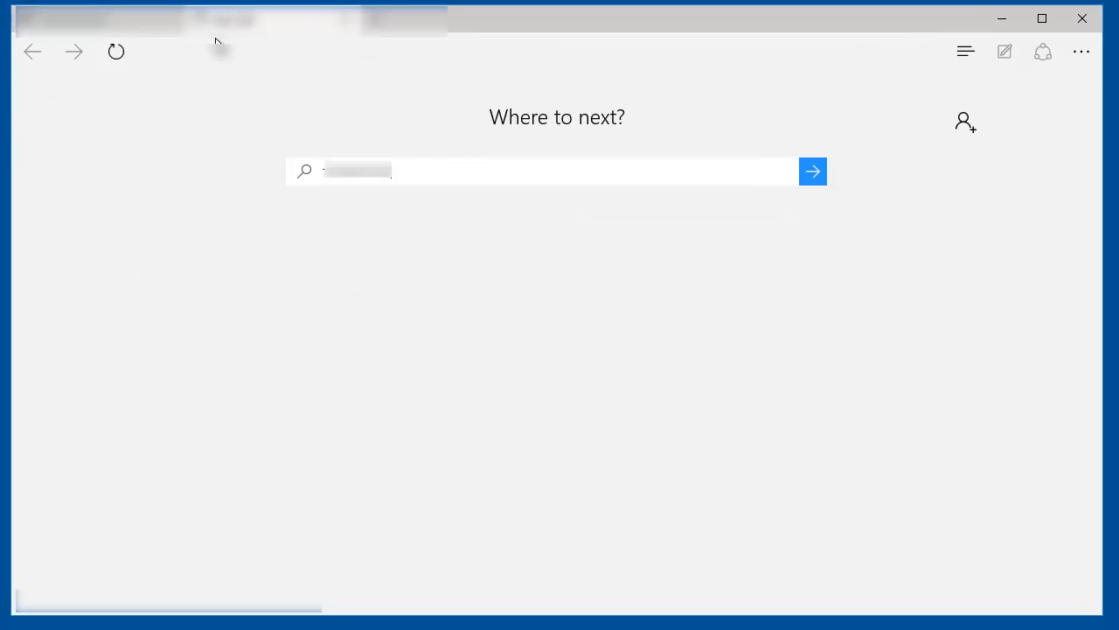
key(Return)
click(486, 374)
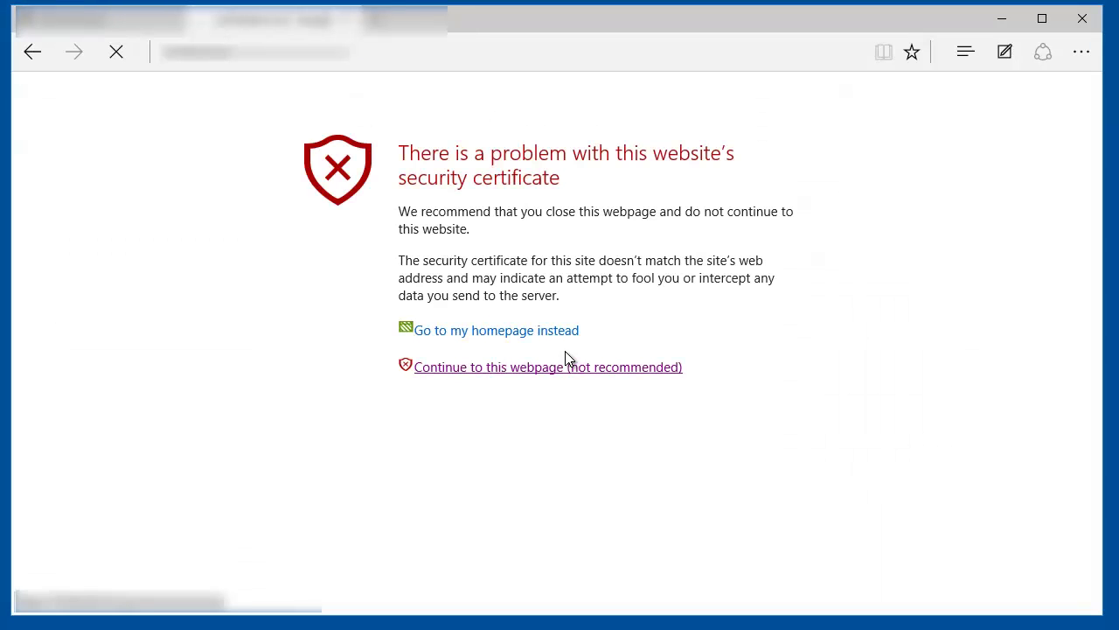
click(575, 418)
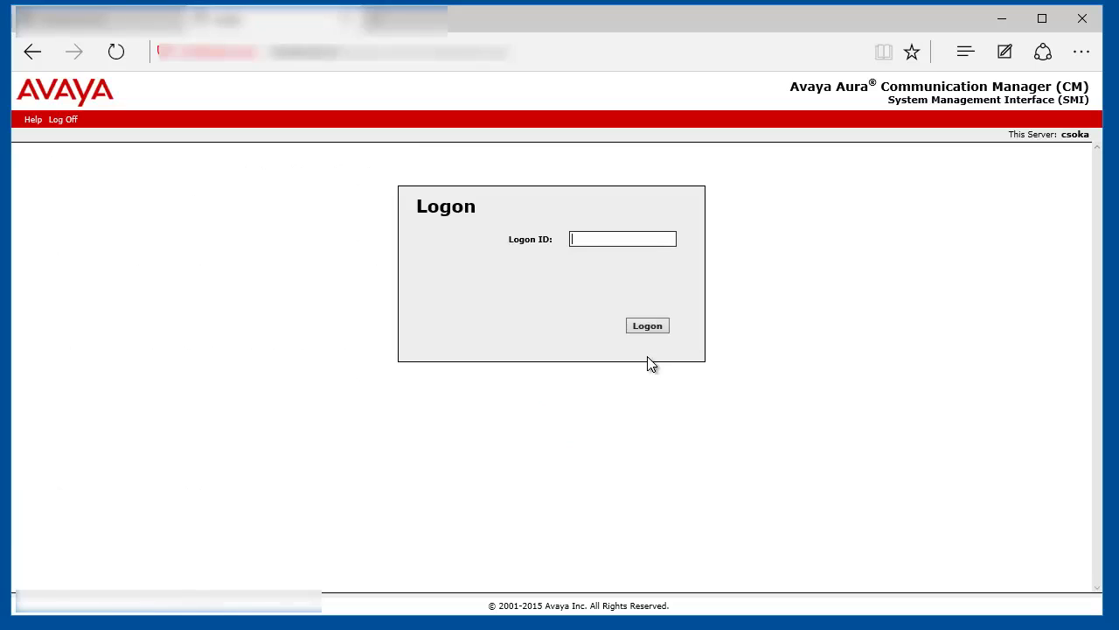
- Log on to CM SMI with the suggested logon ID and password, continuing past the logon messages
click(645, 237)
click(623, 313)
key(Return)
text(****)
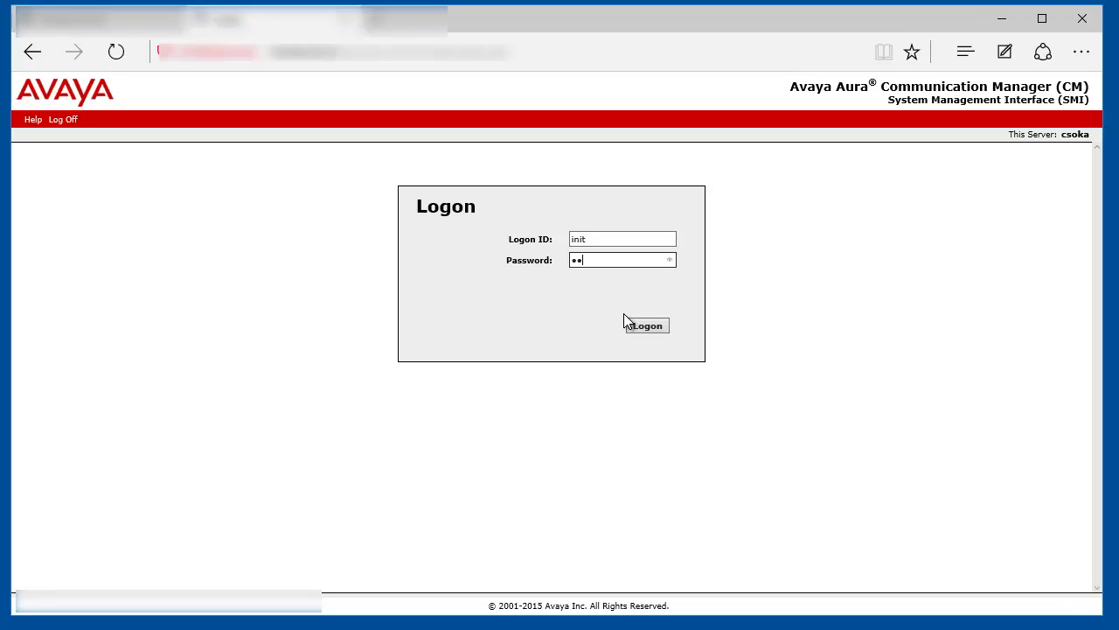
text(******)
key(Return)
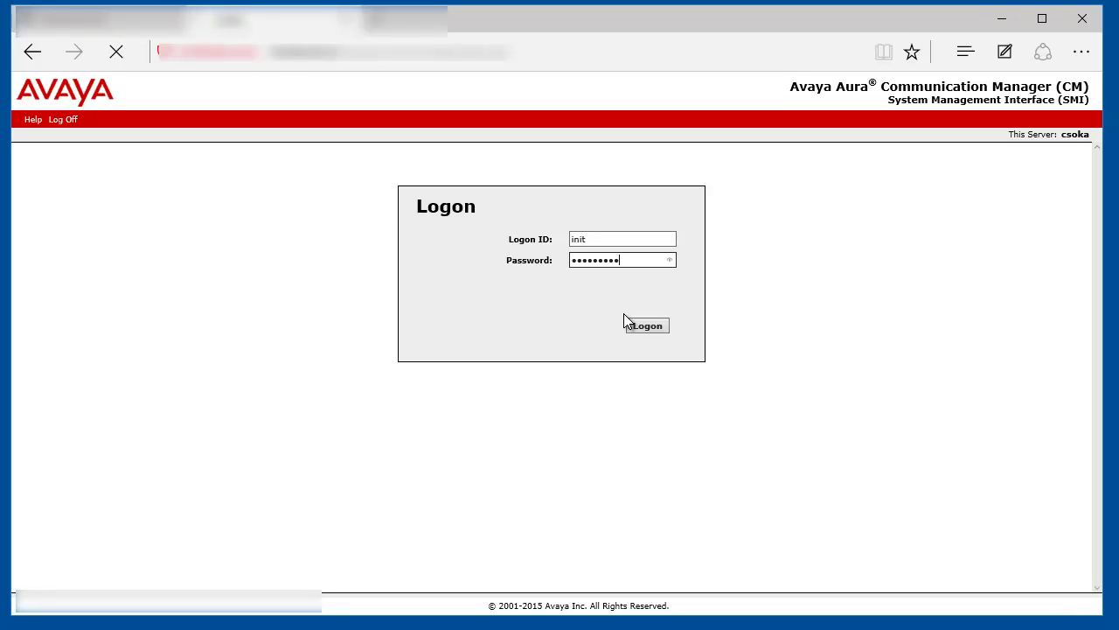
click(135, 248)
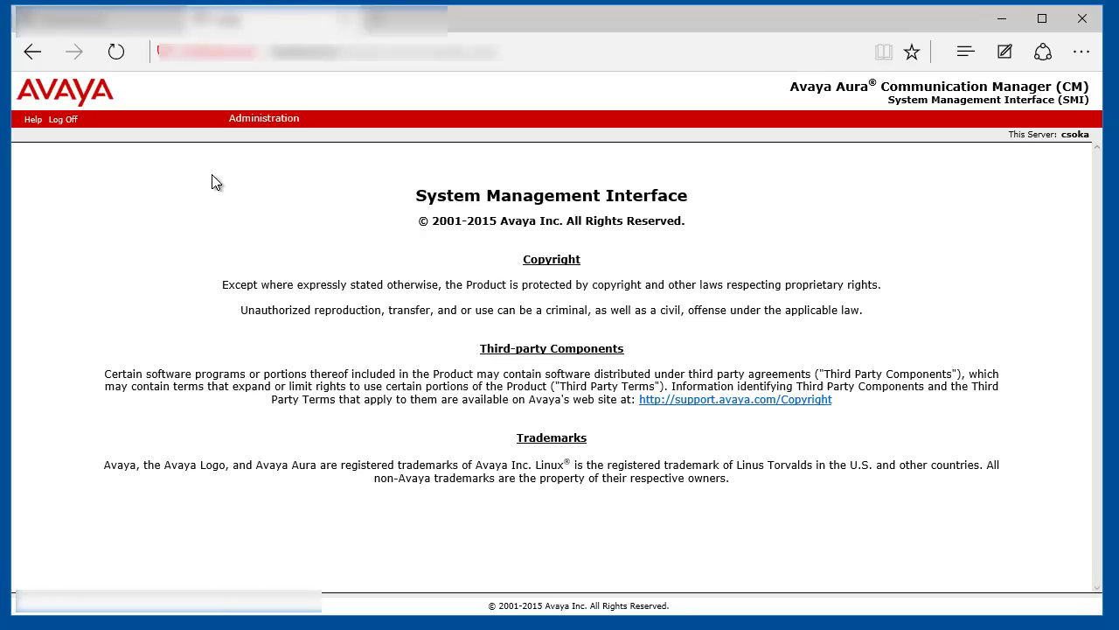
- Go to Security > Administrator Accounts and choose Add Login for a Privileged Administrator
mouse_move(258, 111)
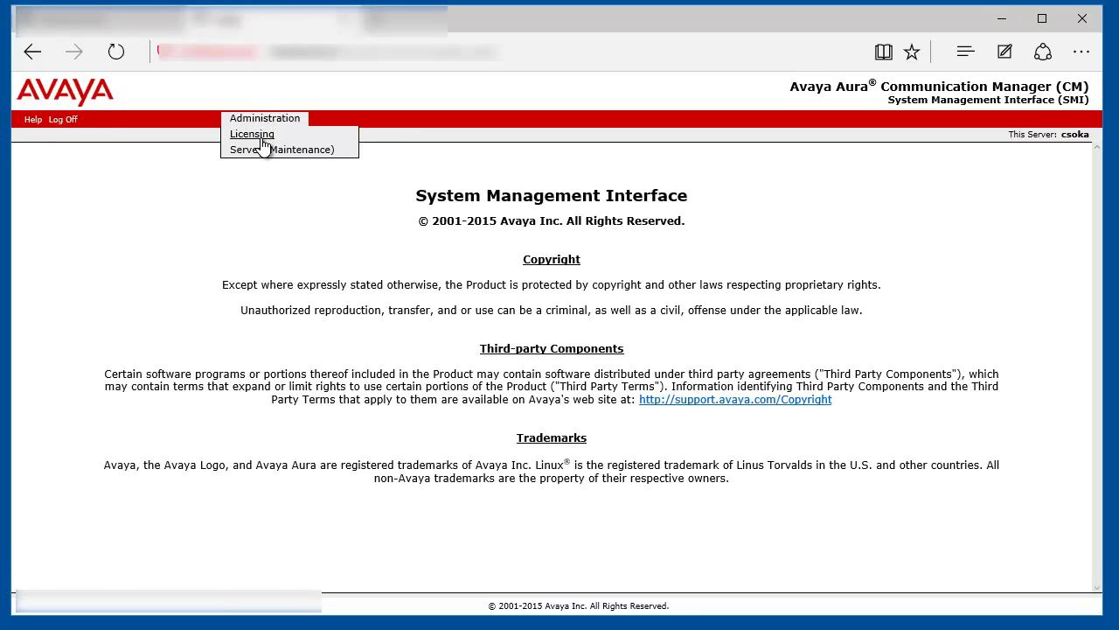
click(263, 151)
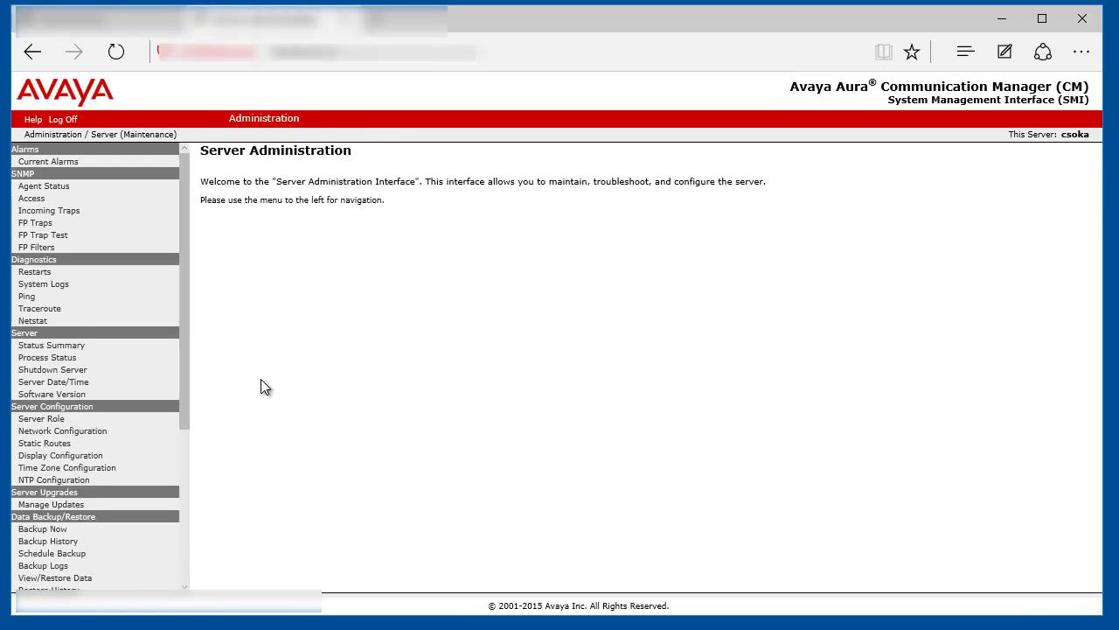
scroll(153, 442, down, 3)
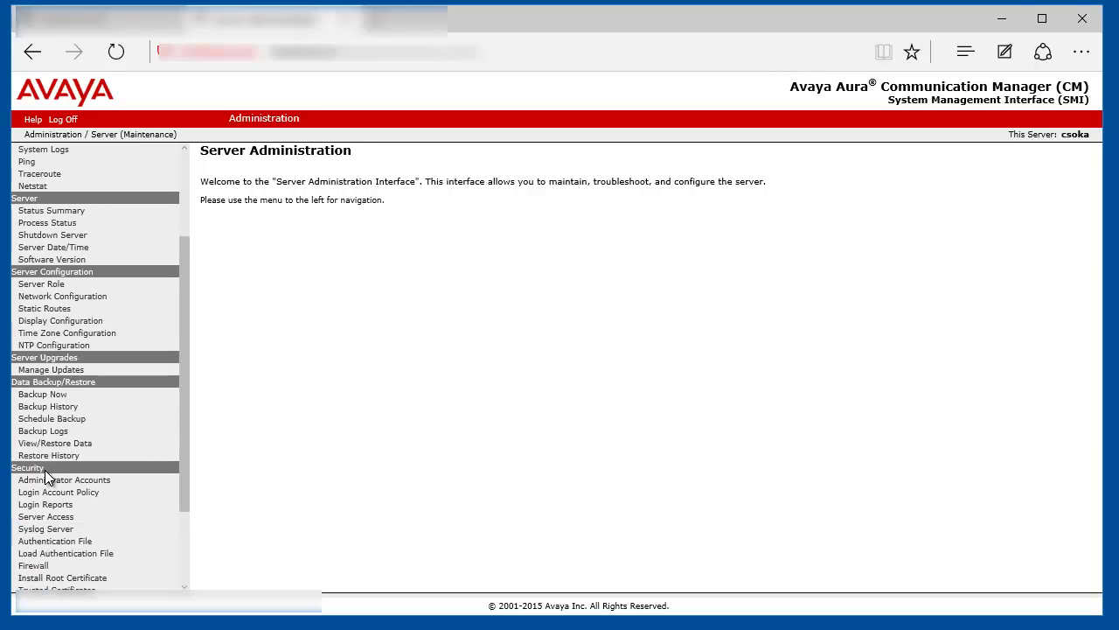
click(67, 488)
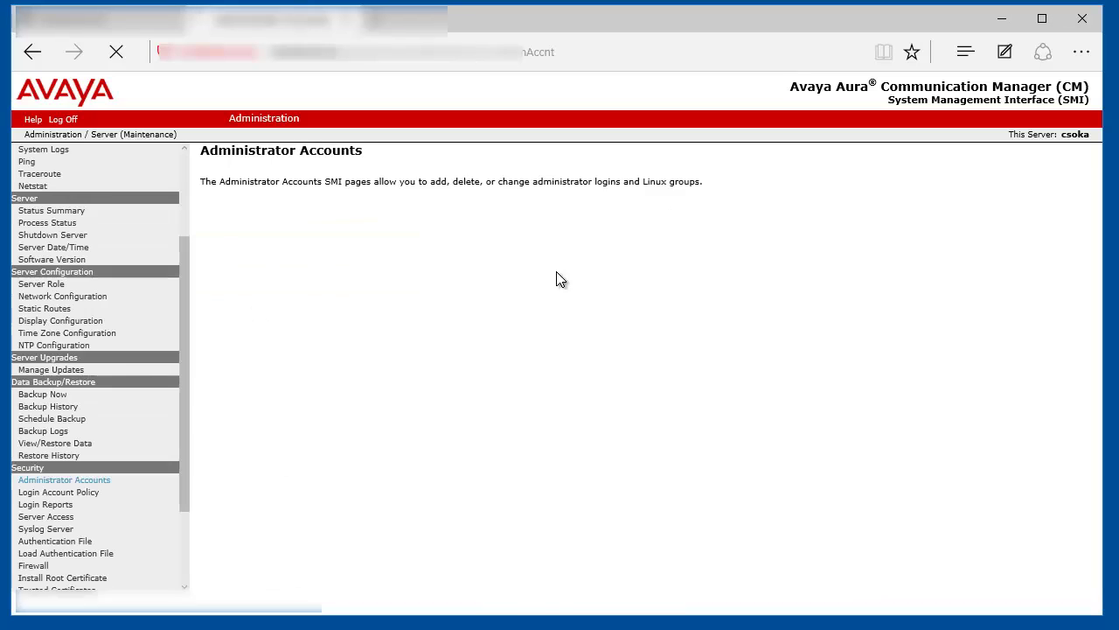
click(236, 249)
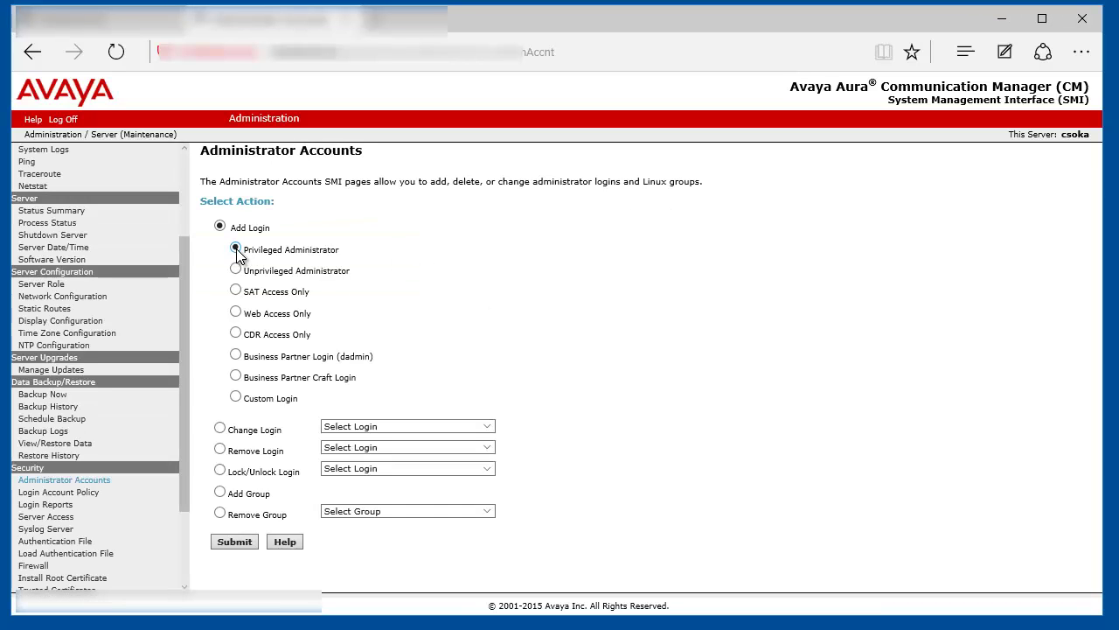
- Create privileged login 'MyPhone' with its password entered twice, and confirm the added message
click(235, 539)
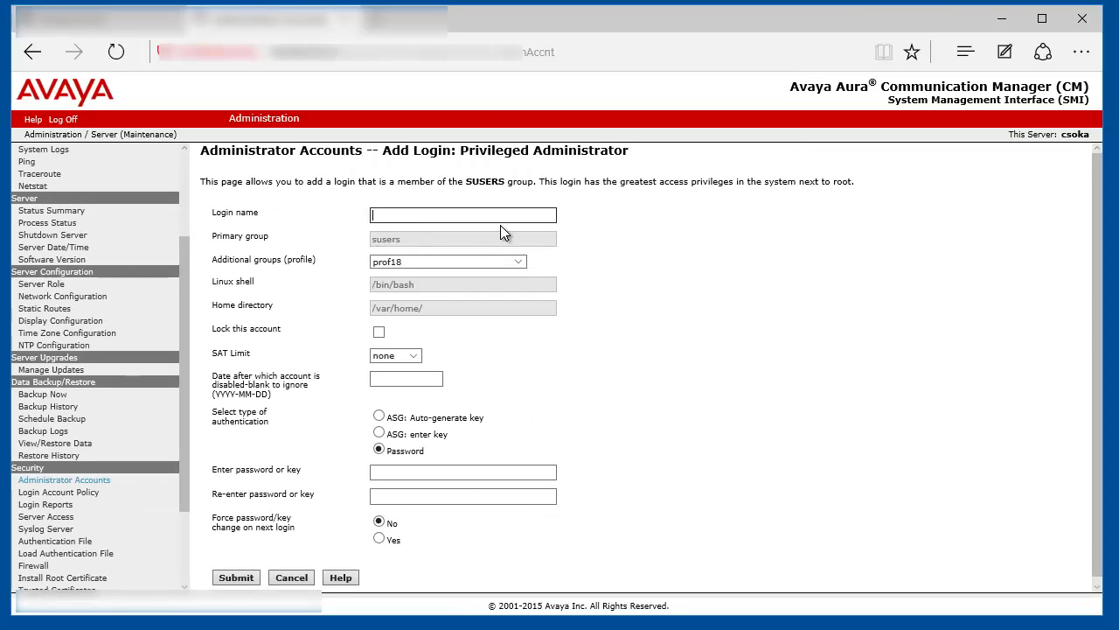
text(MyPhone)
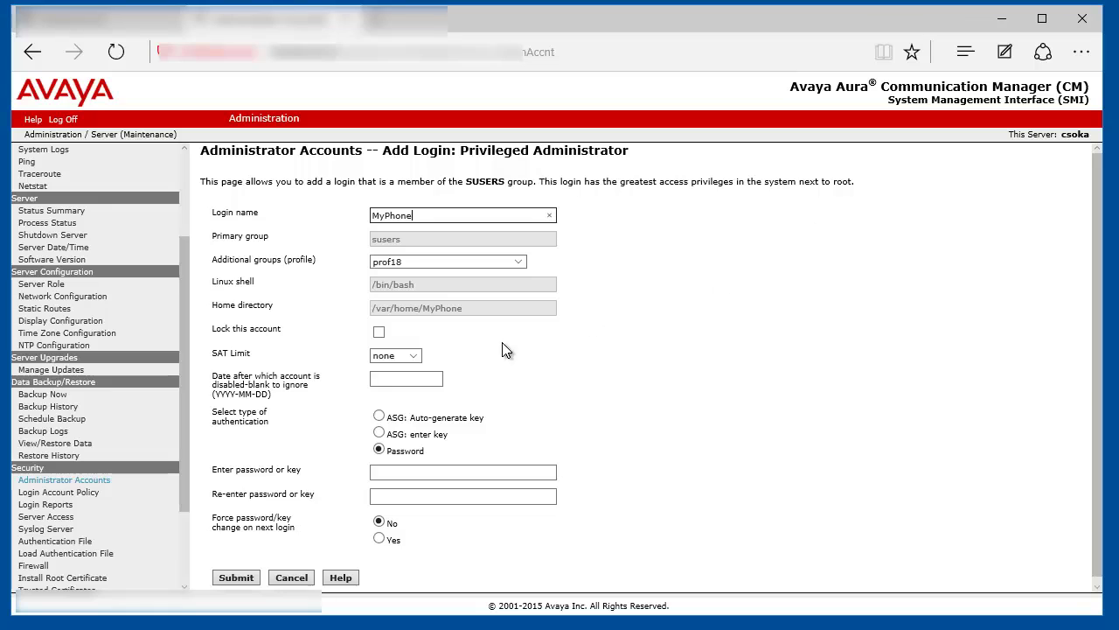
click(445, 476)
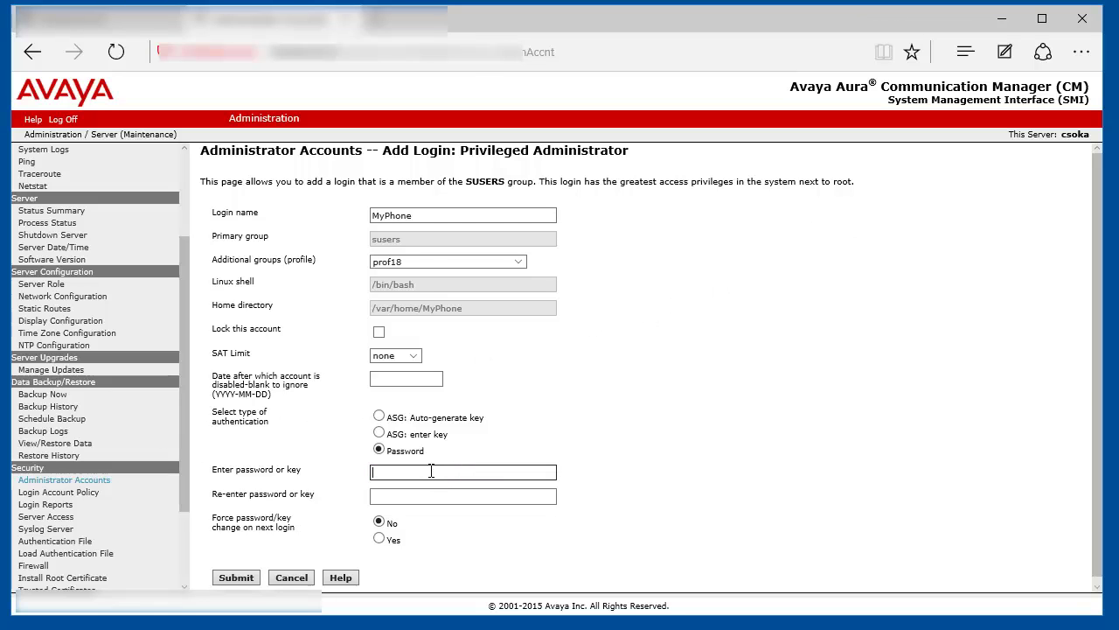
text(•••••••••)
key(Tab)
text(•••••••••)
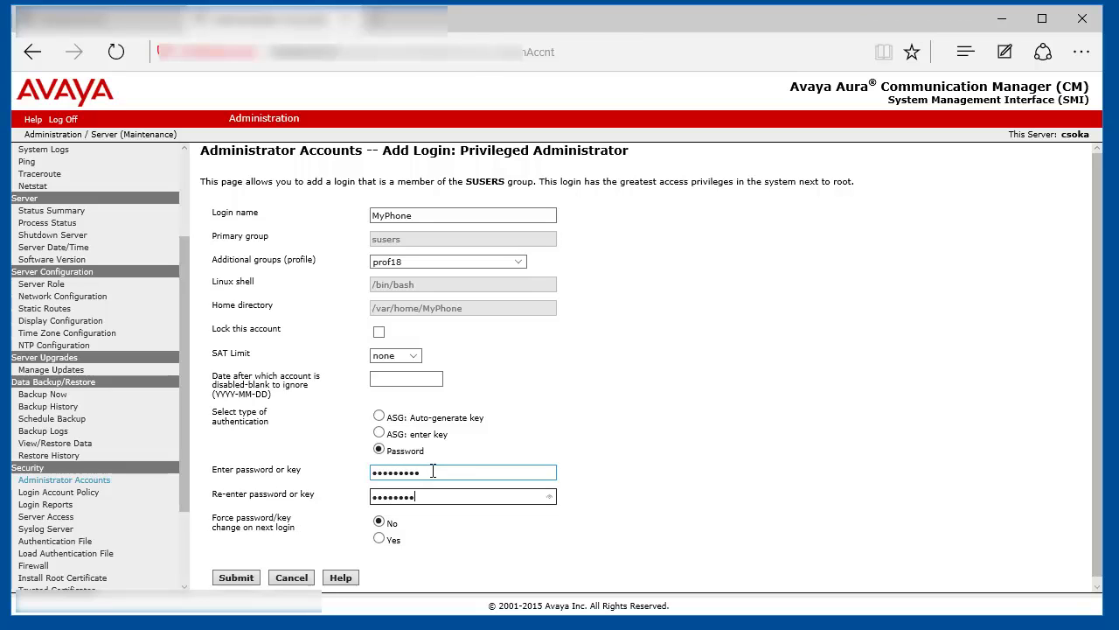
click(236, 579)
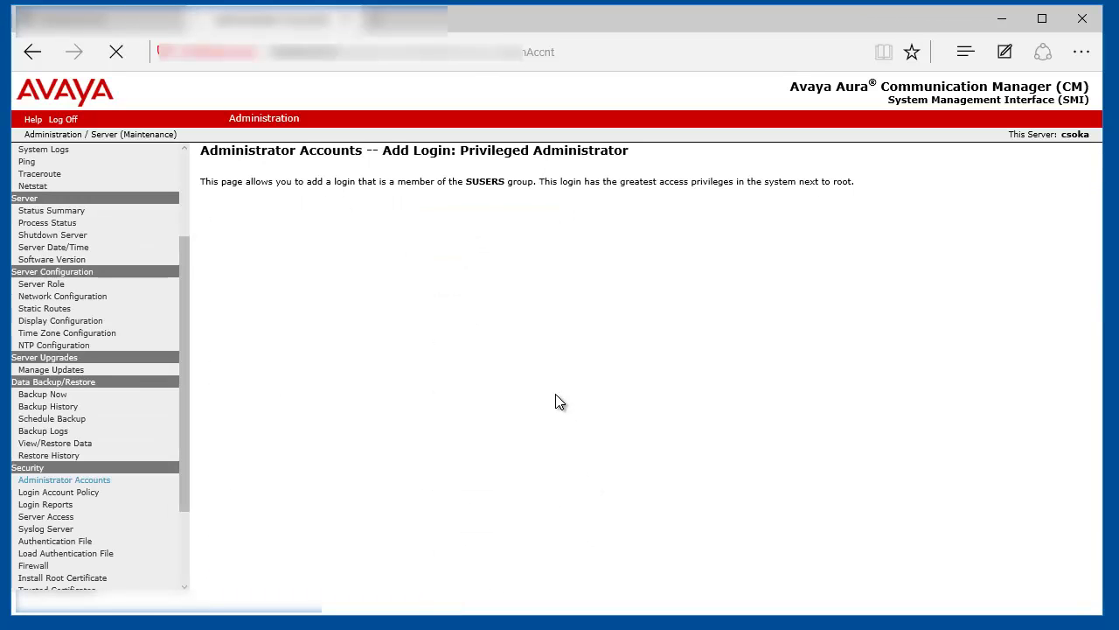
drag(280, 202, 420, 204)
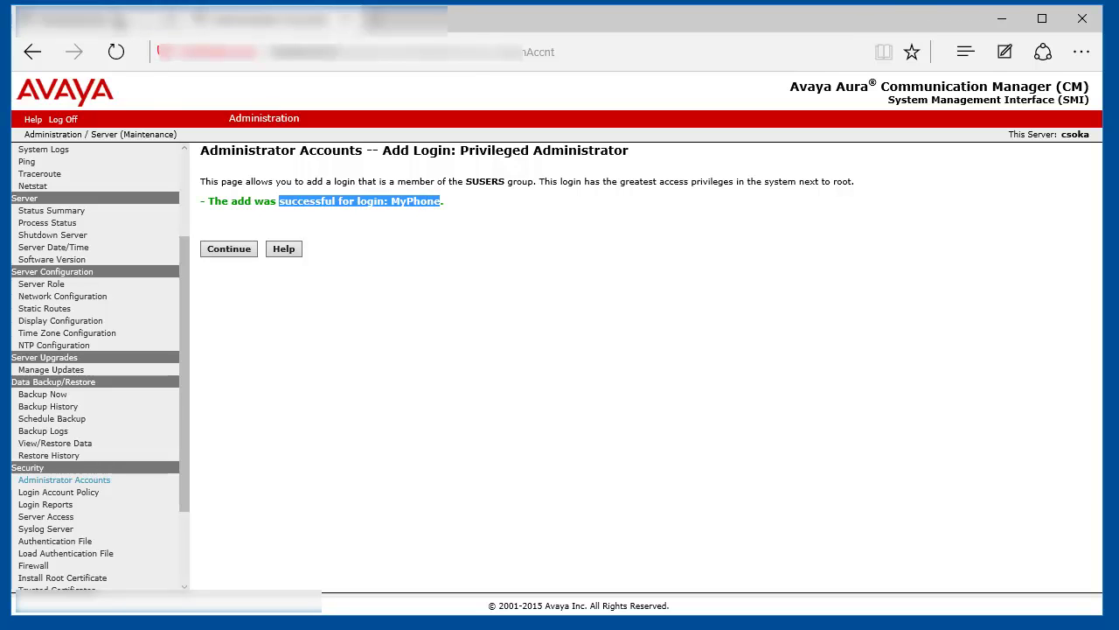
click(262, 20)
- Replace the CM access Password with the new MyPhone login password and save it
double_click(624, 320)
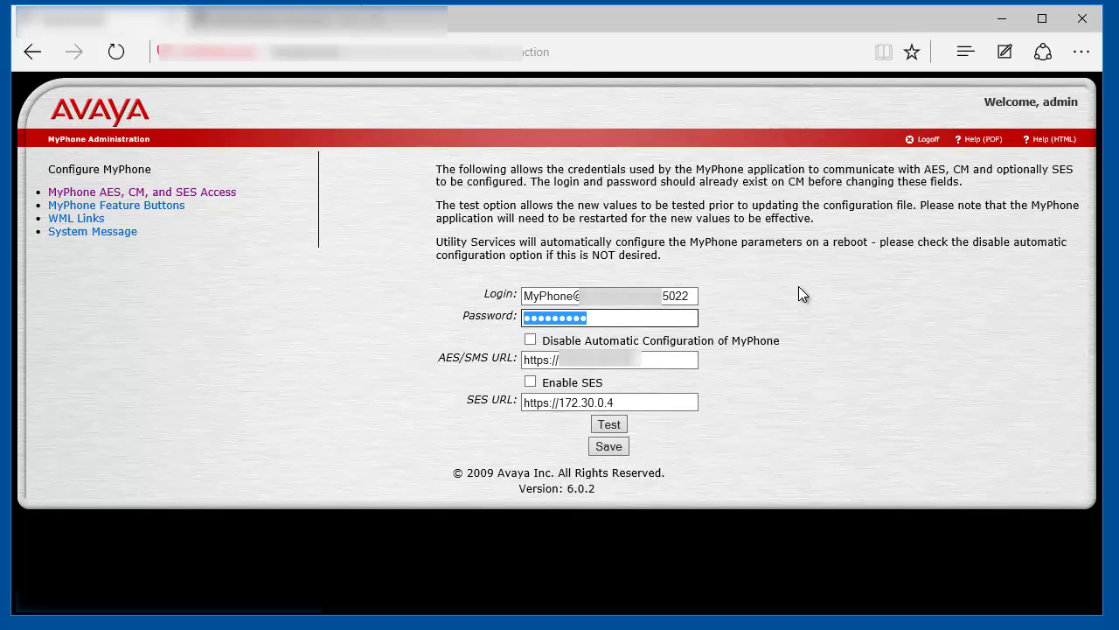
text(*****)
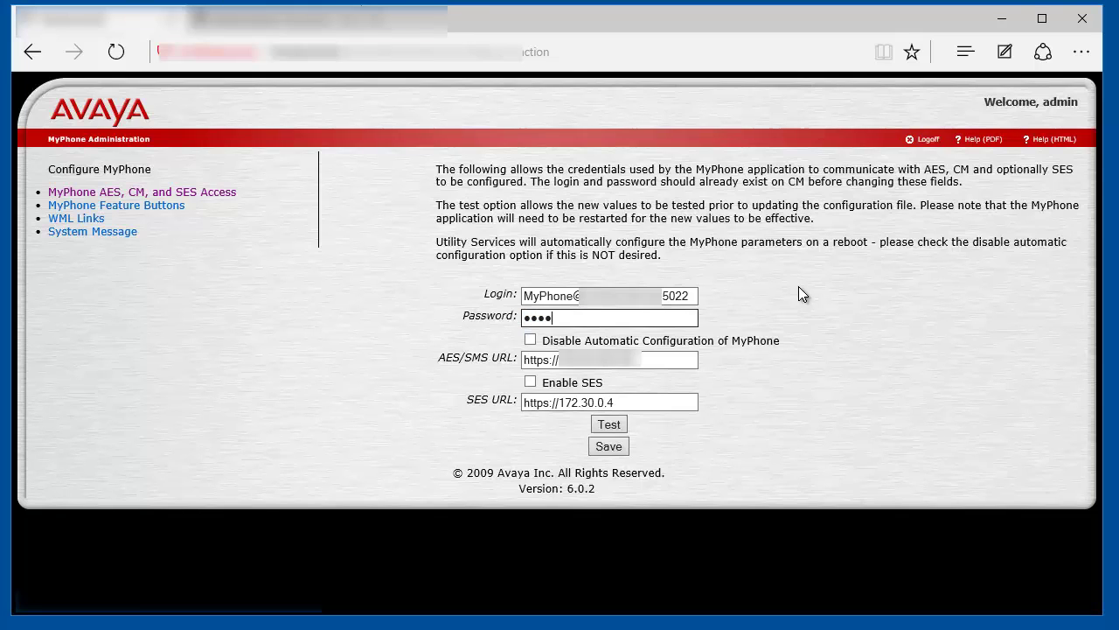
key(ctrl+a)
text(*********)
click(600, 450)
click(601, 448)
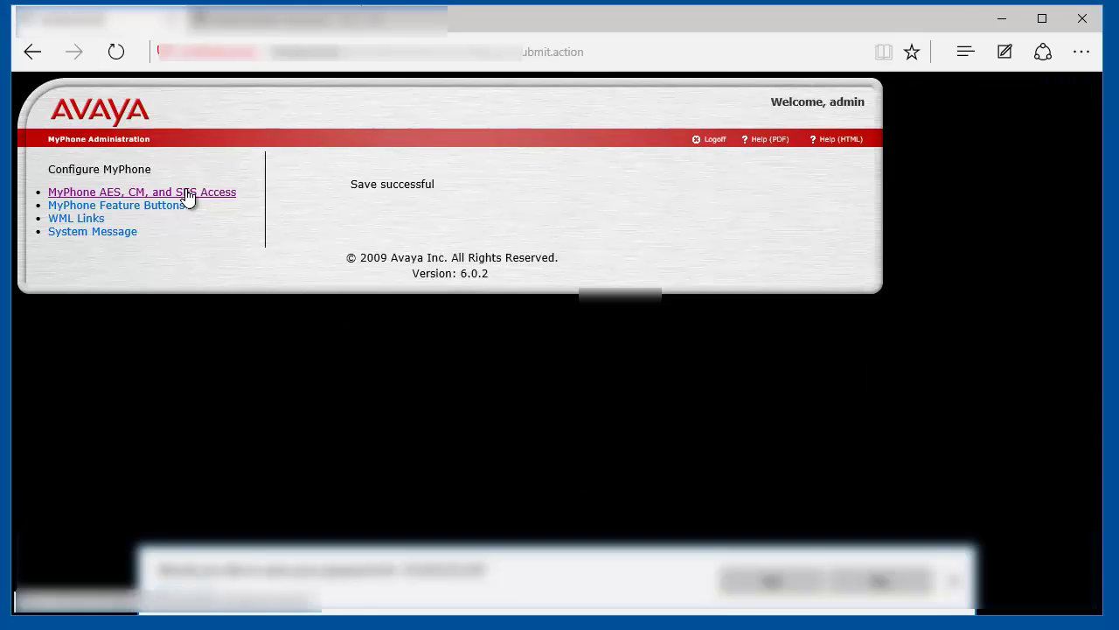
- Reopen the AES, CM, and SES Access settings and test, confirming 'Connection successful'
click(188, 193)
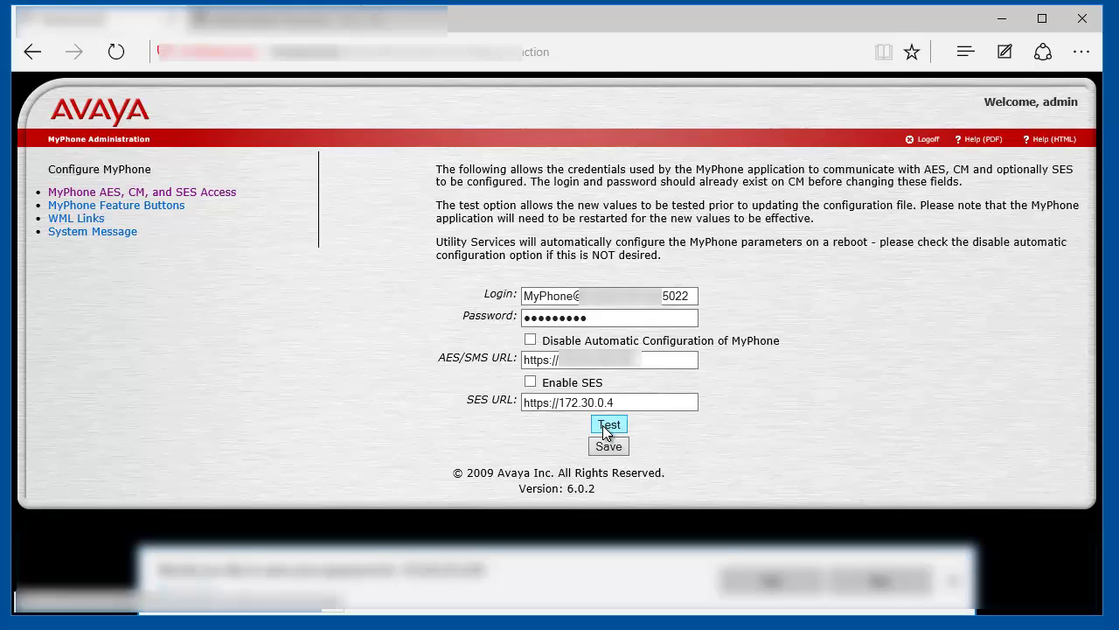
click(607, 427)
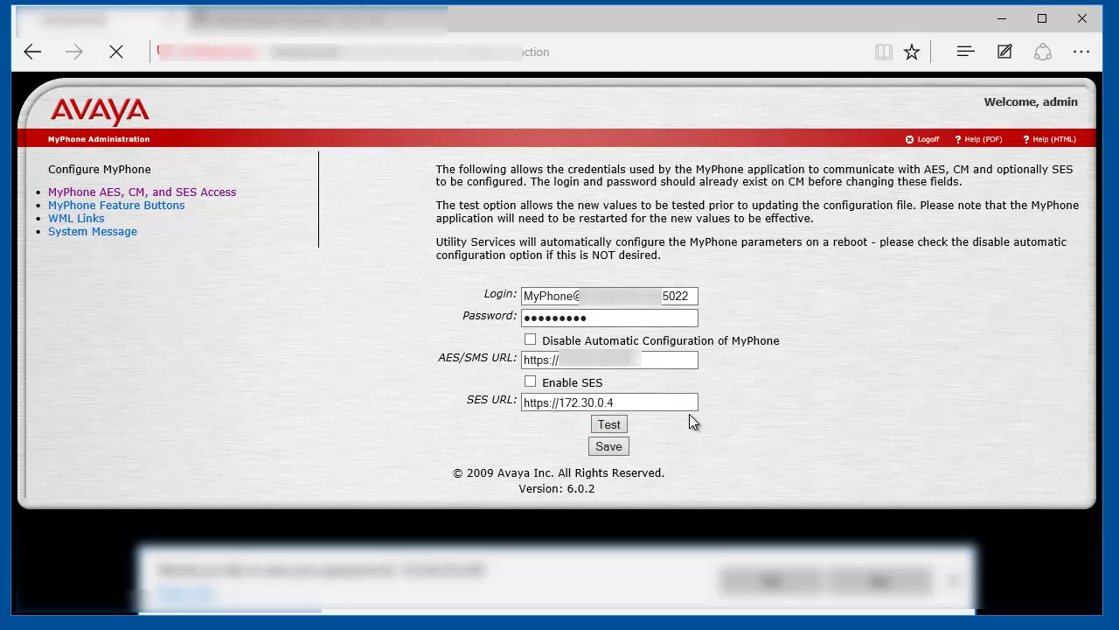
click(878, 582)
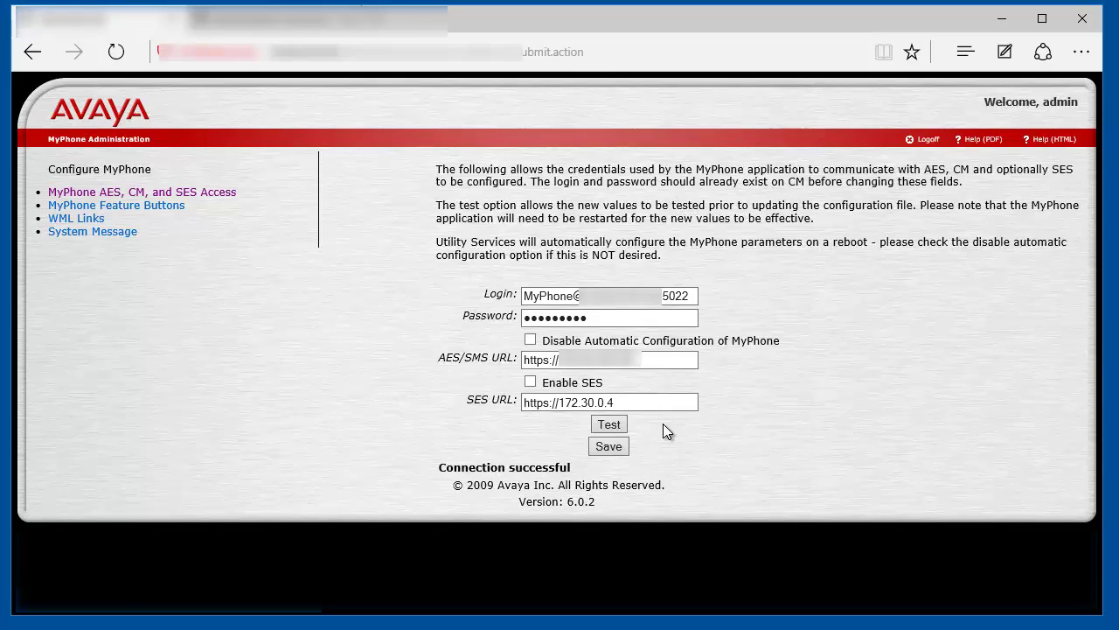
triple_click(478, 465)
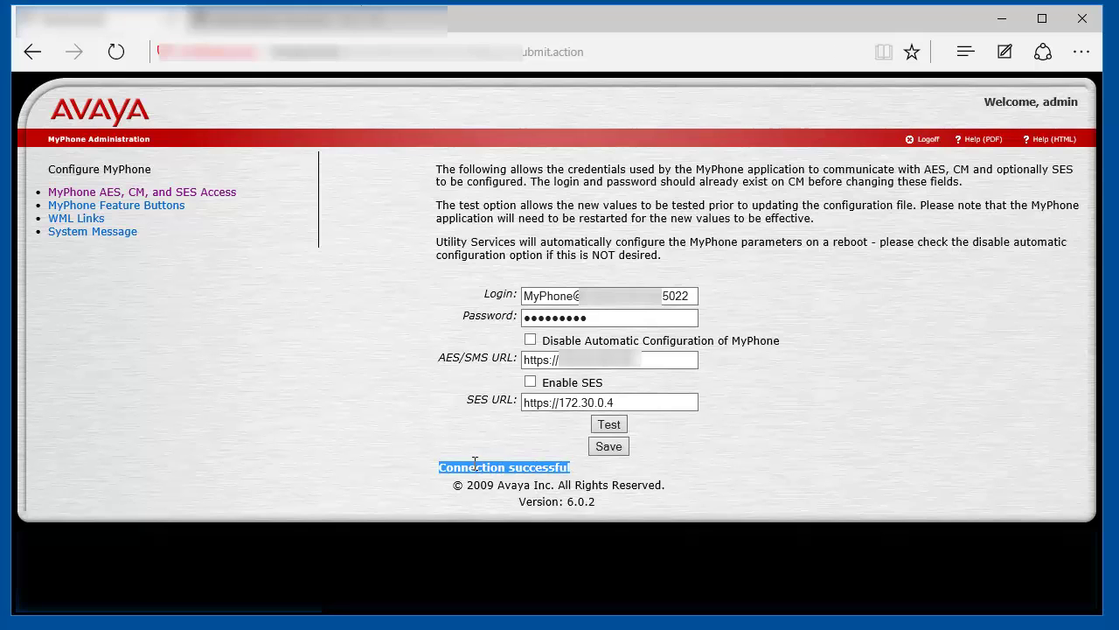
click(227, 389)
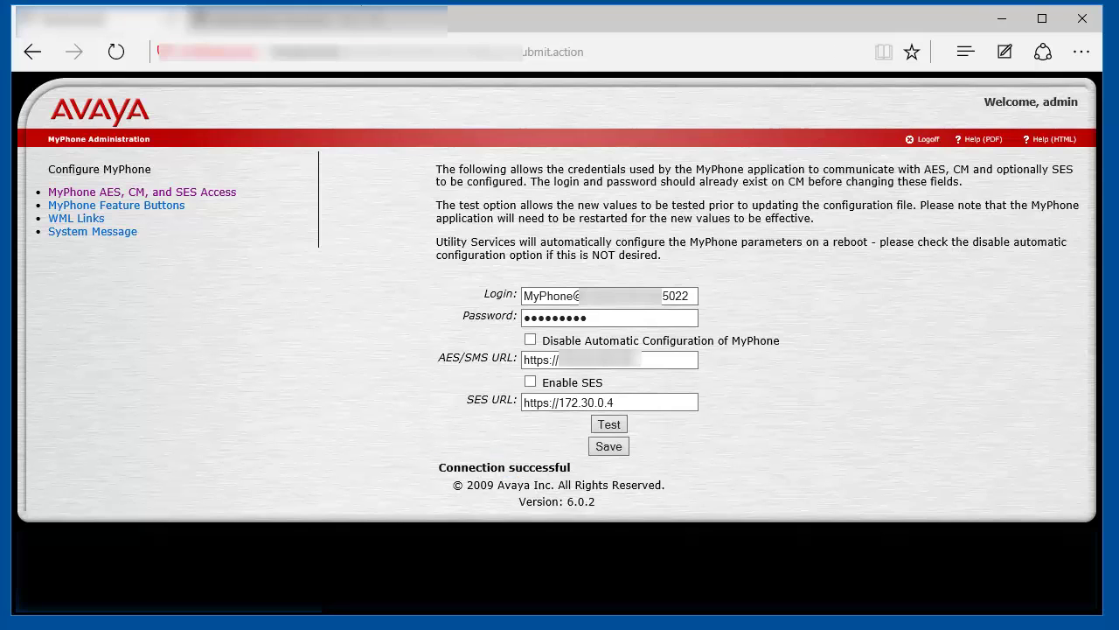
- Open MyPhone Feature Buttons and review the enabled buttons, including Autodial, down to Save
click(159, 206)
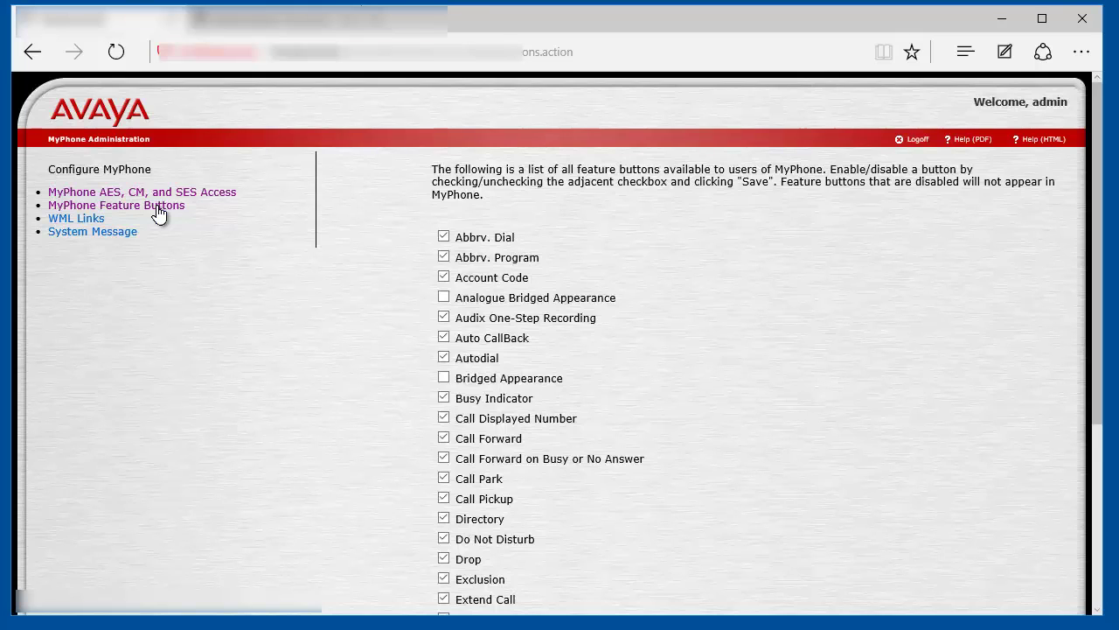
scroll(911, 356, down, 1)
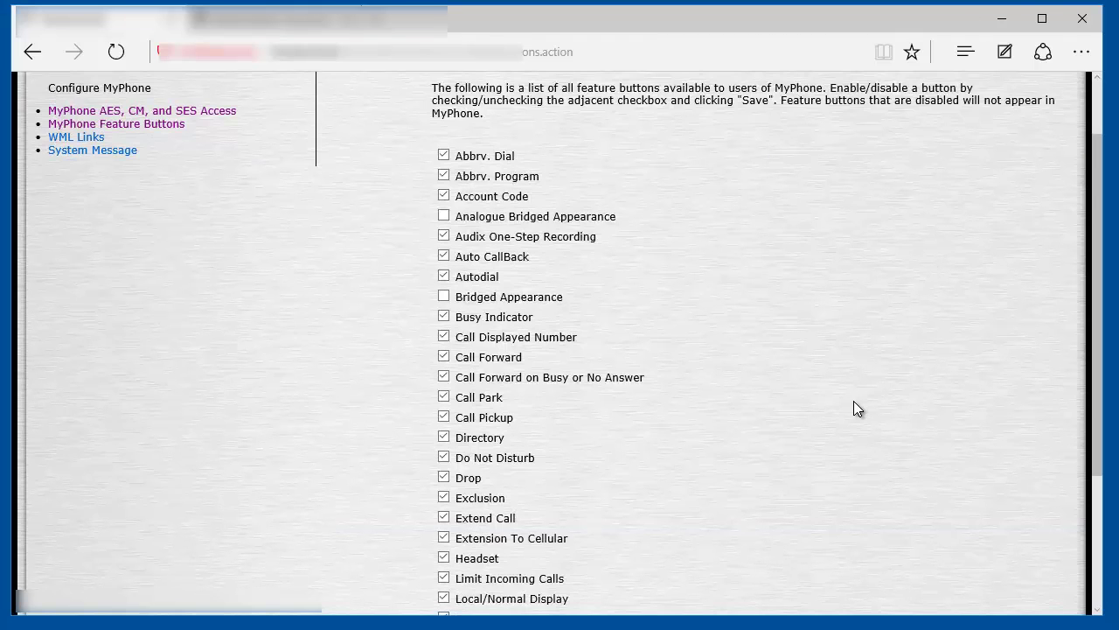
scroll(841, 415, down, 3)
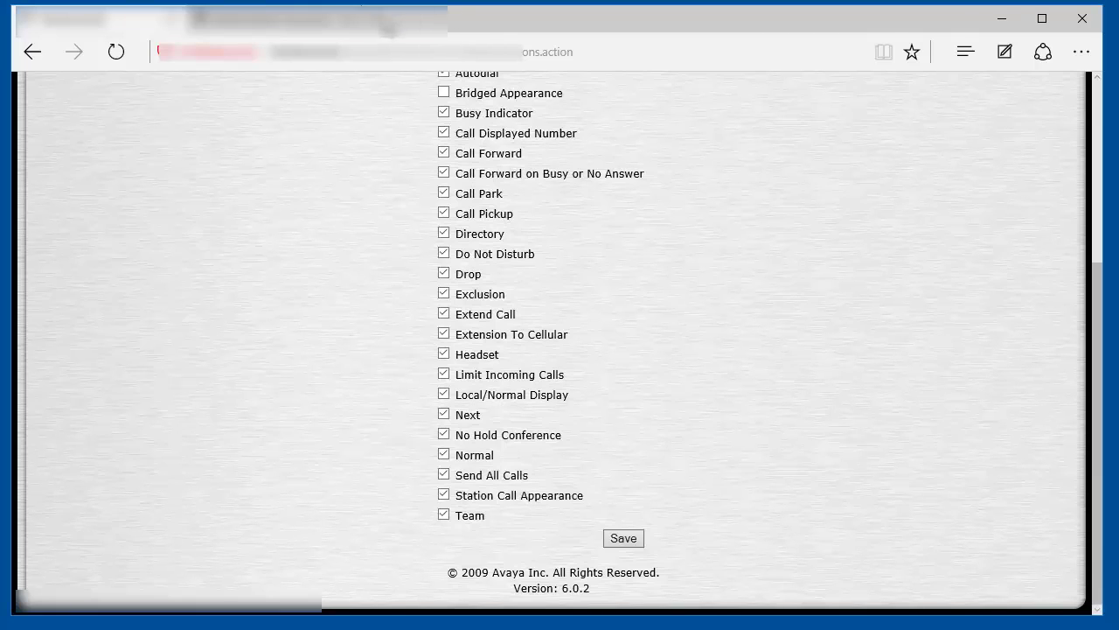
- In a new tab, go to the Utility Services page at 192.168.1 and reach the MyPhone user login
click(375, 25)
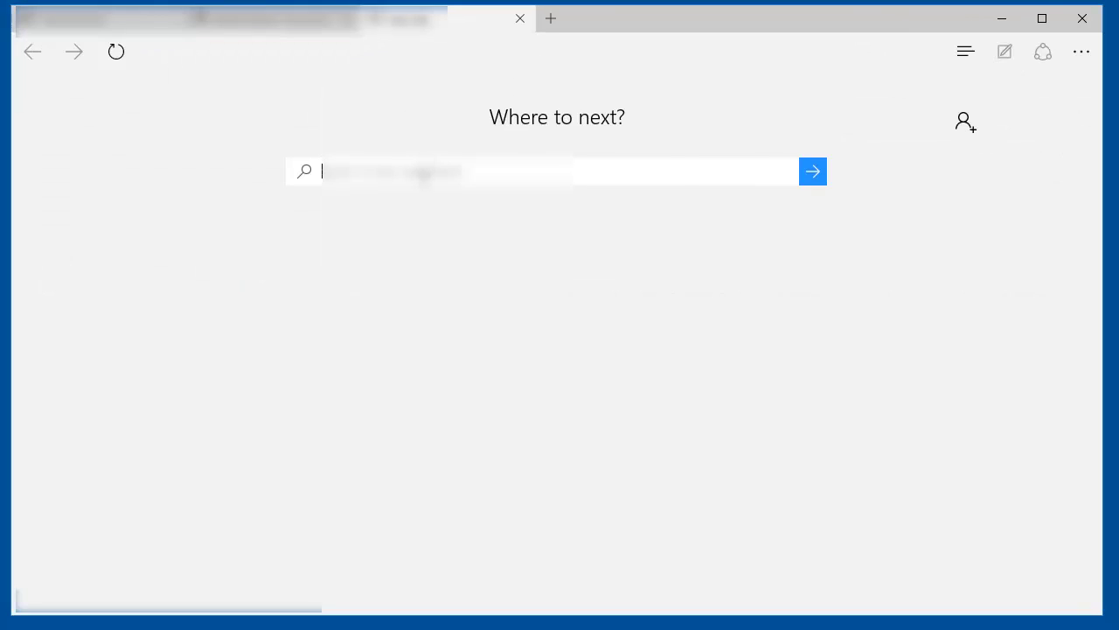
text(192.16)
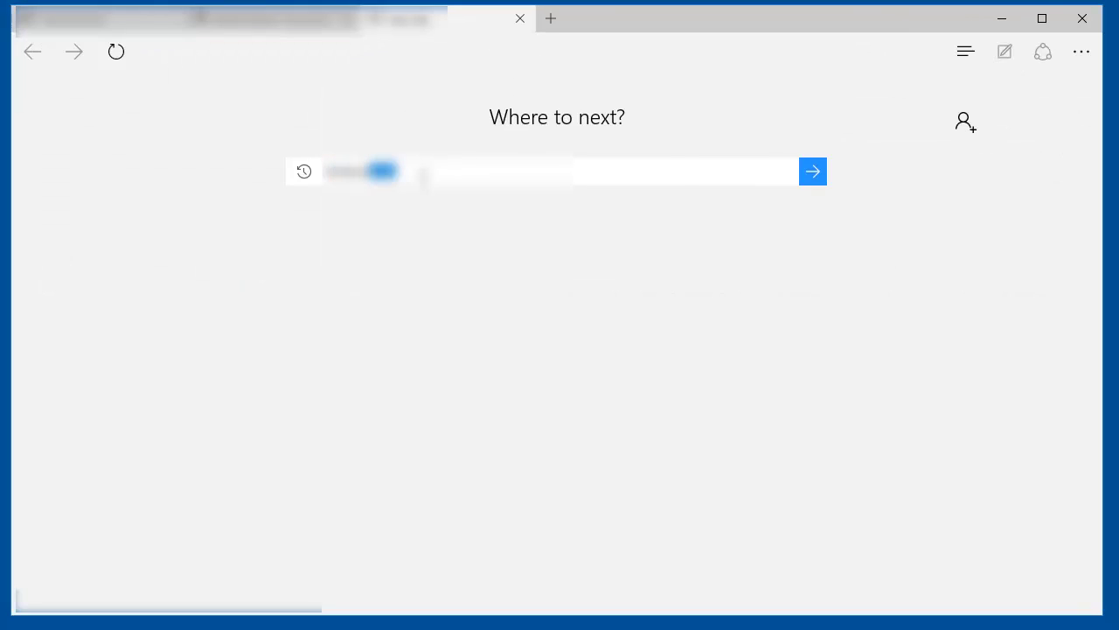
text(8.1)
key(Return)
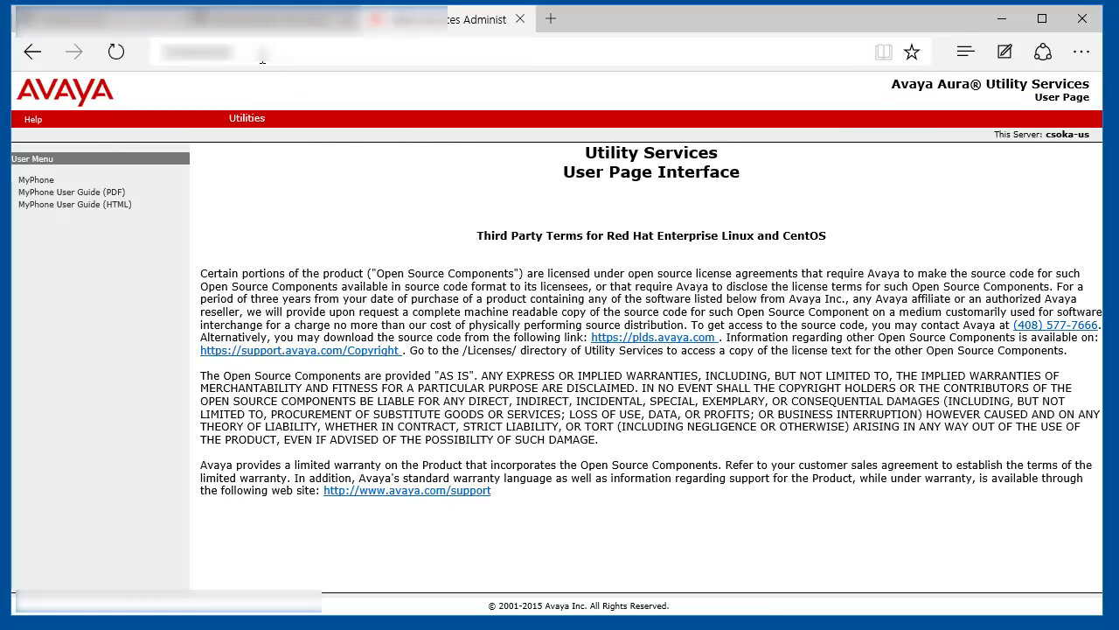
click(39, 181)
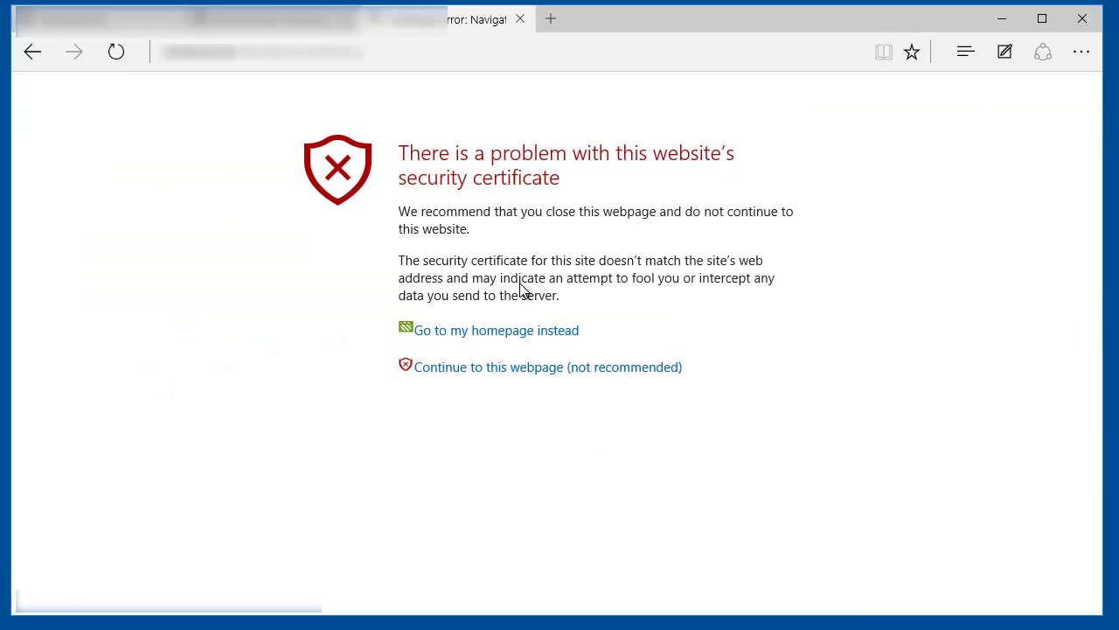
click(494, 371)
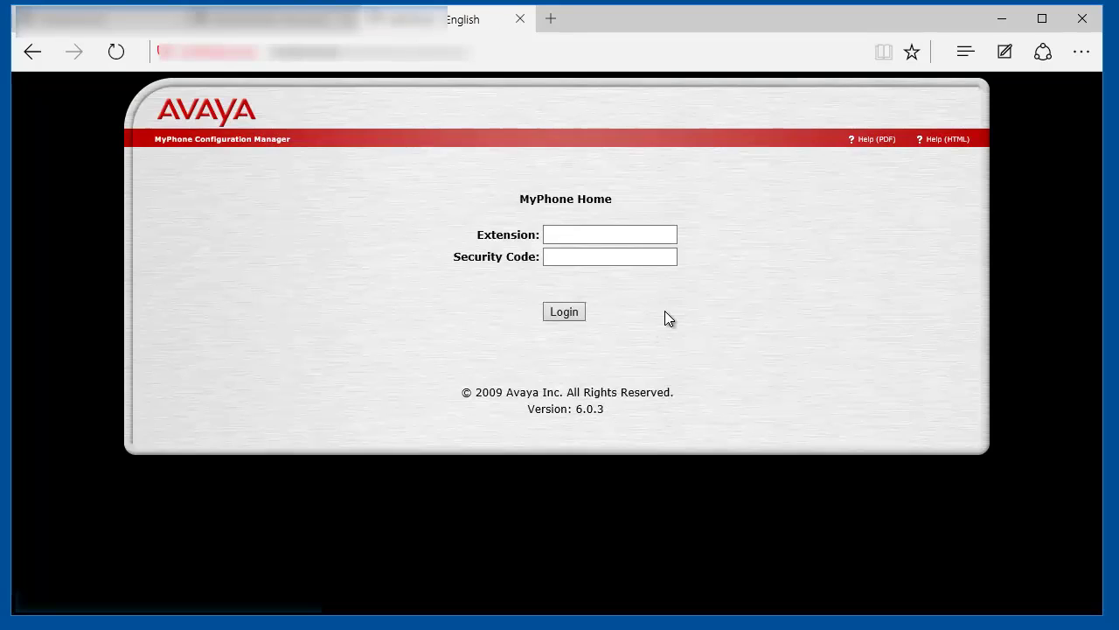
- Log in to MyPhone as extension 1081 with its security code
click(591, 225)
text(1081)
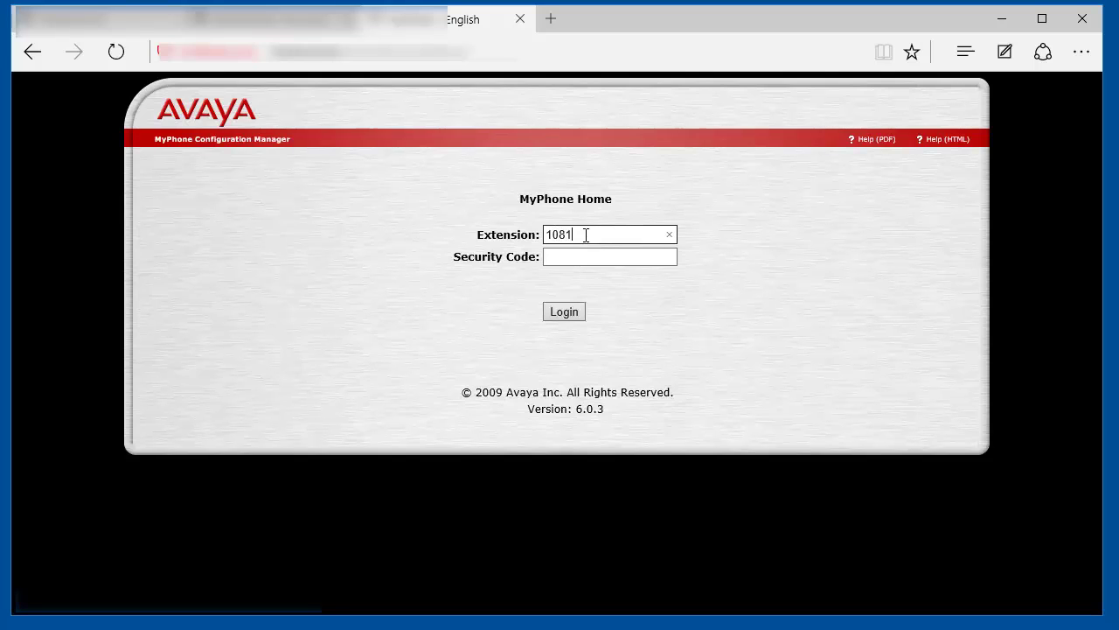
key(Tab)
text(****)
key(Return)
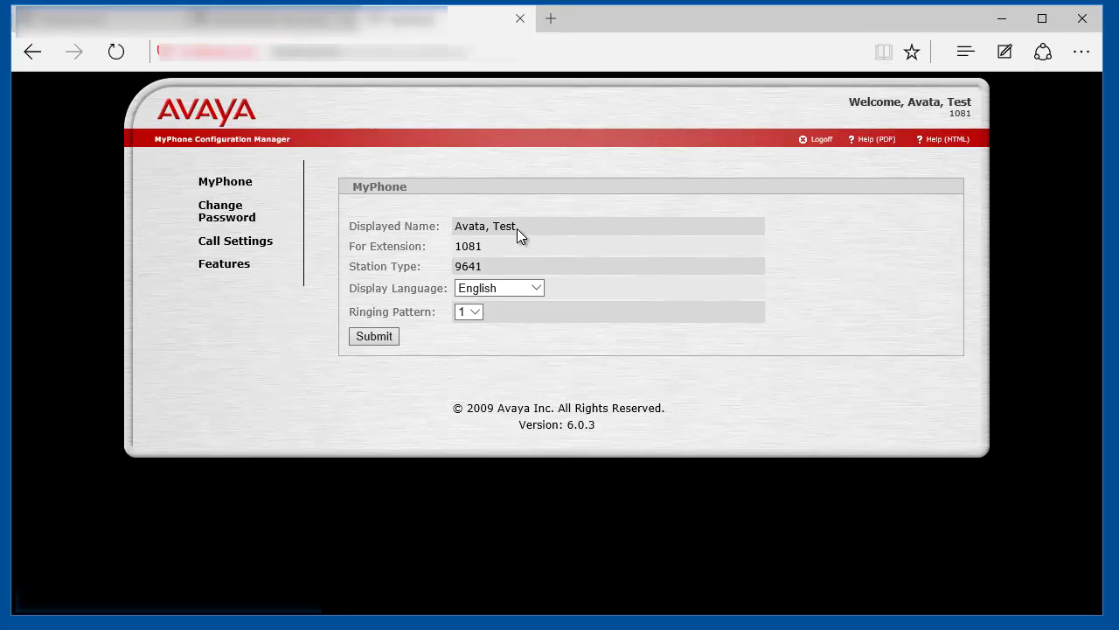
- Keep English as the display language and ringing pattern 1 for extension 1081
double_click(472, 246)
click(470, 271)
click(501, 291)
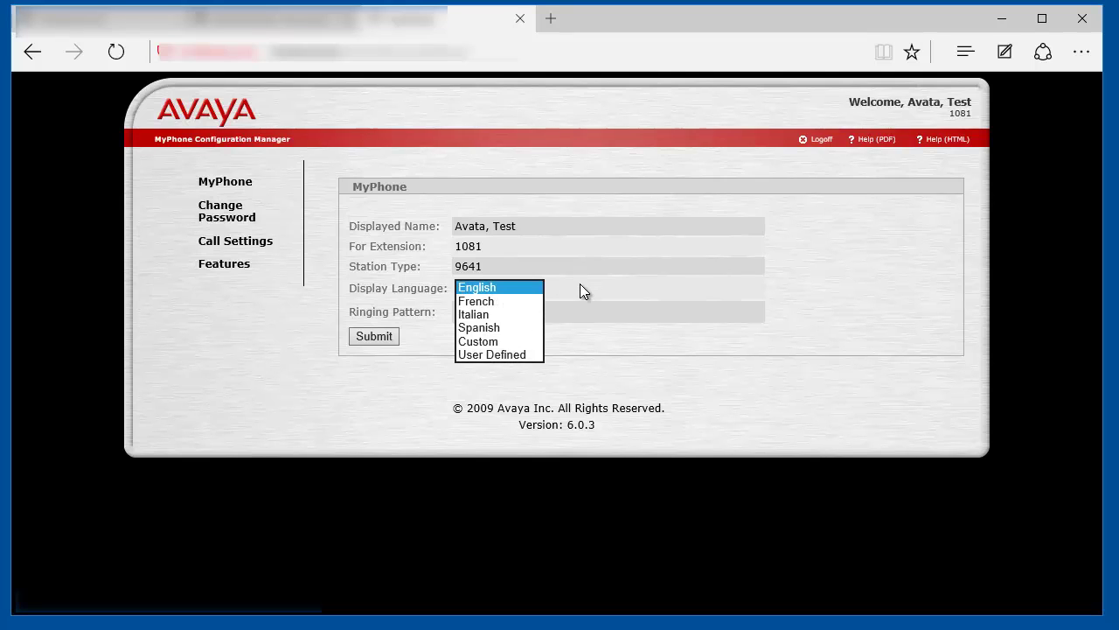
click(580, 285)
click(470, 314)
click(584, 306)
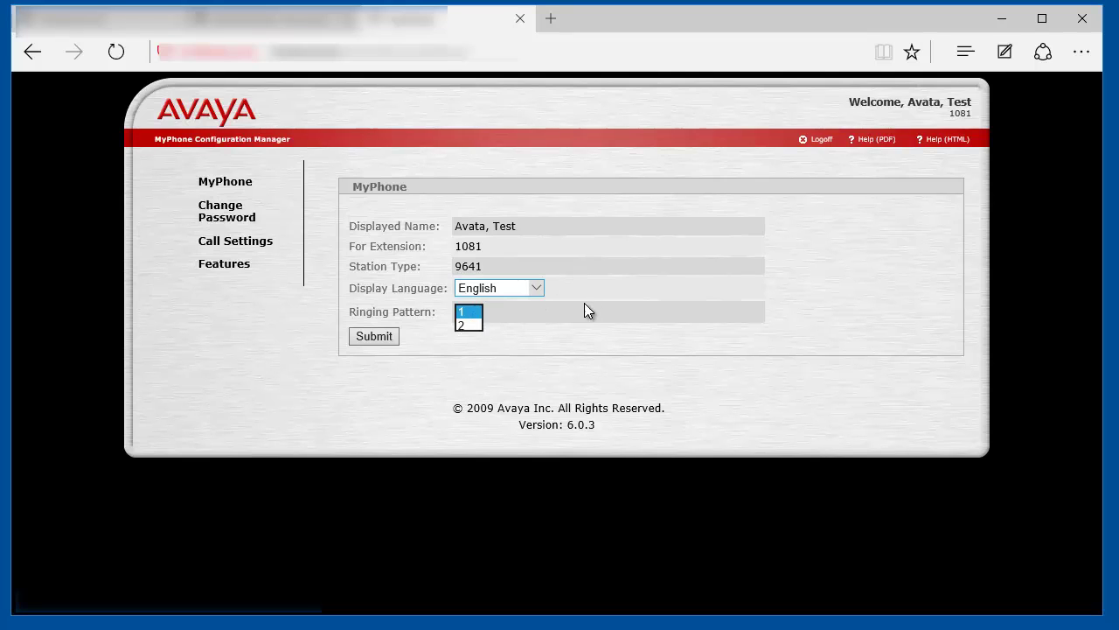
- View the Change Password form, then browse the Call Settings page options
click(229, 226)
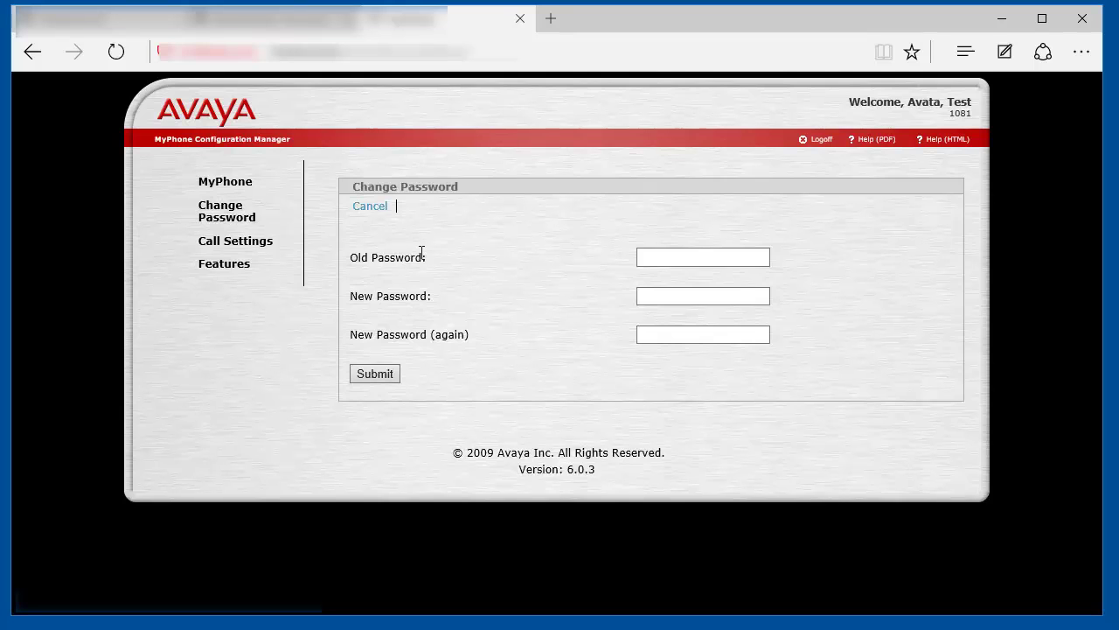
click(250, 242)
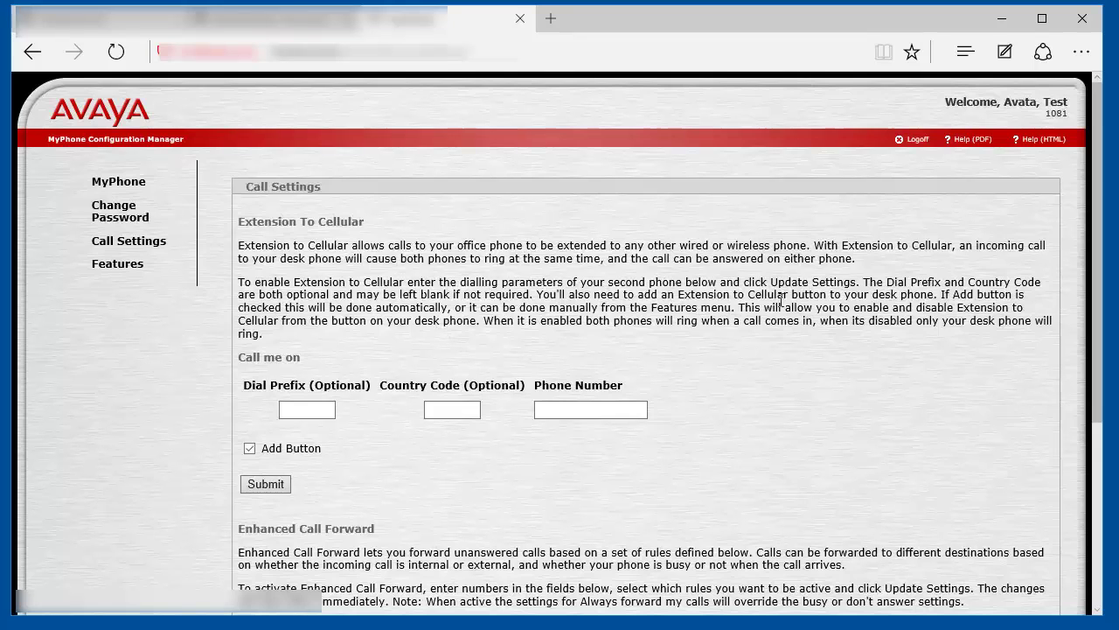
scroll(780, 299, down, 3)
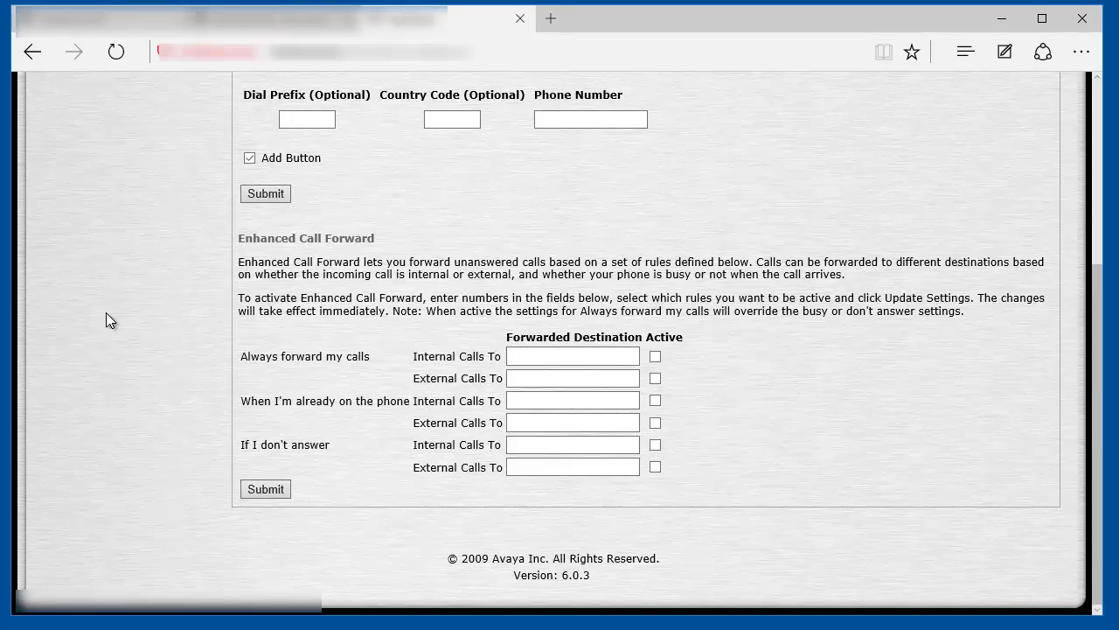
scroll(369, 254, up, 3)
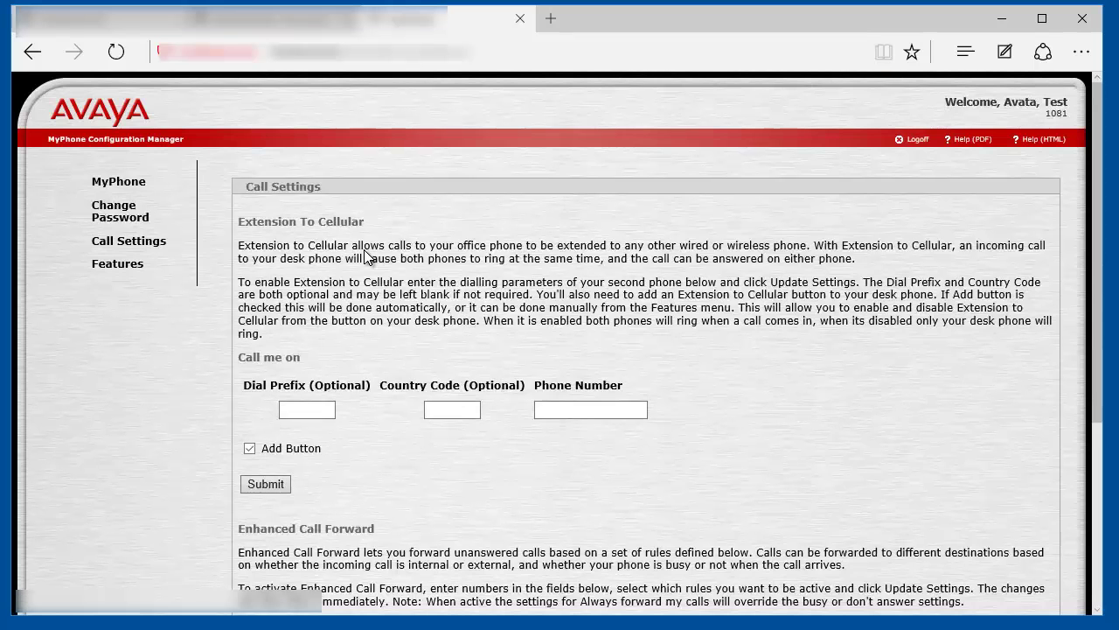
- Reassign feature Button 04 to Autodial with number 1234 and save it
click(121, 265)
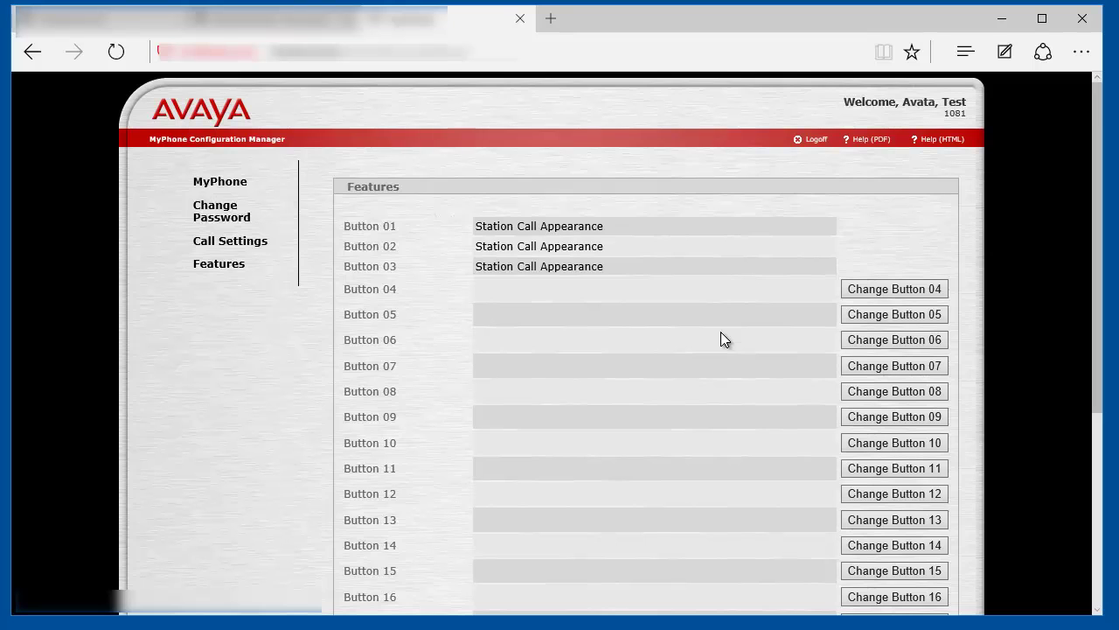
scroll(719, 345, down, 3)
scroll(711, 350, up, 3)
click(899, 289)
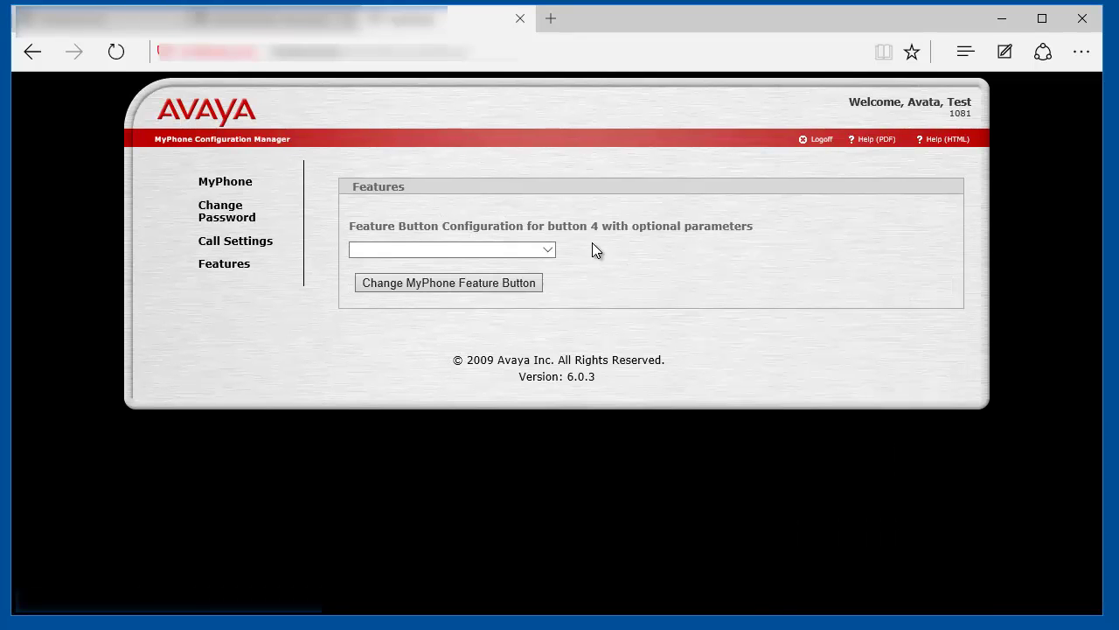
click(525, 250)
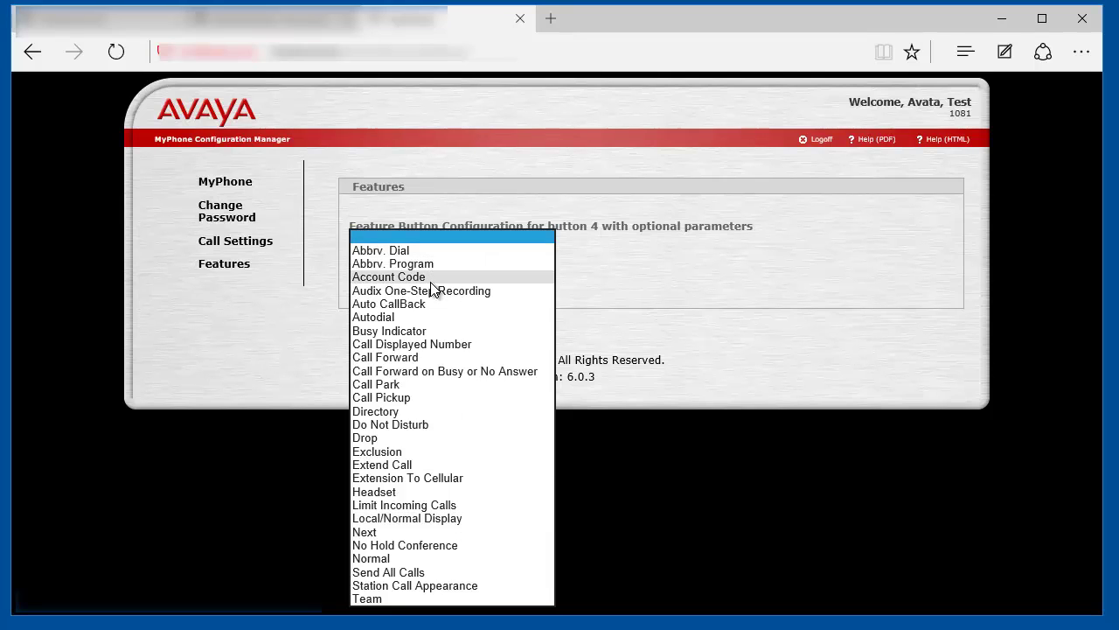
click(433, 320)
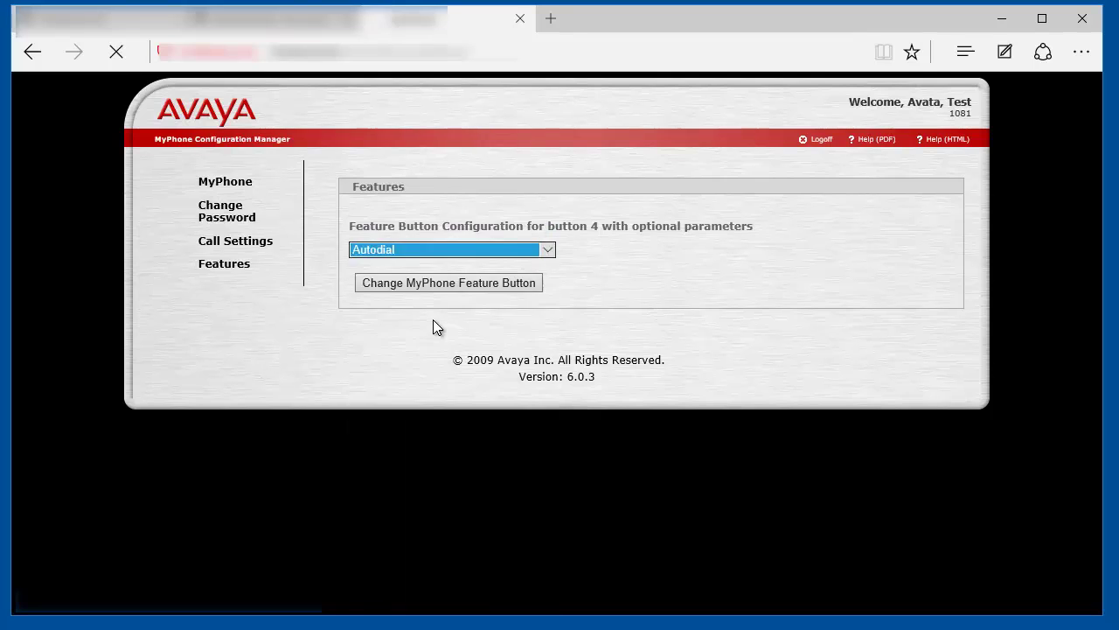
double_click(543, 314)
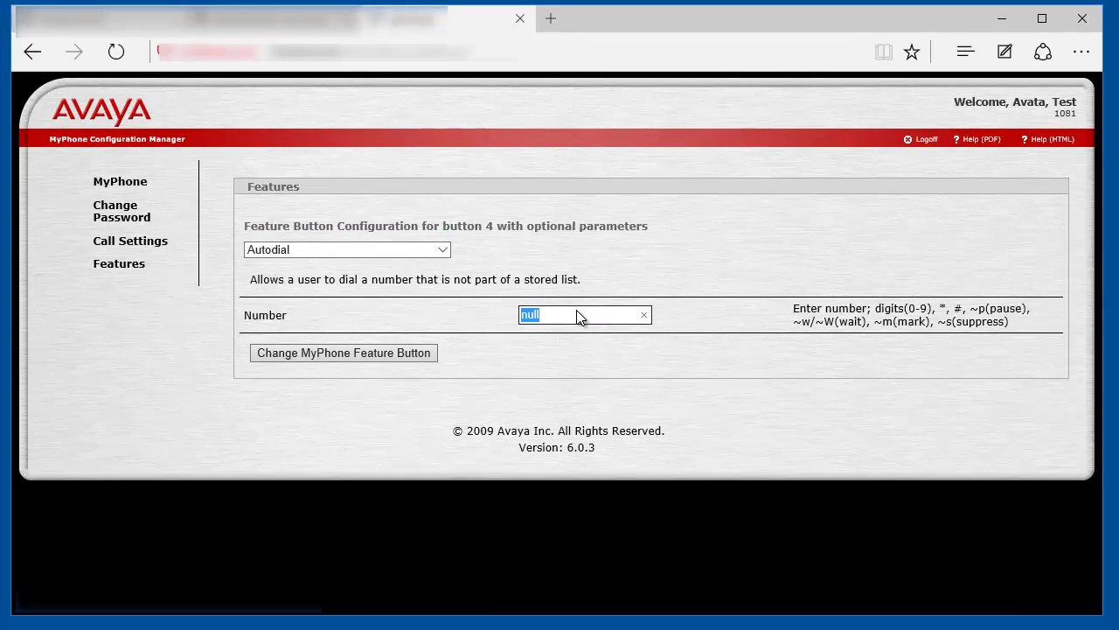
text(1234)
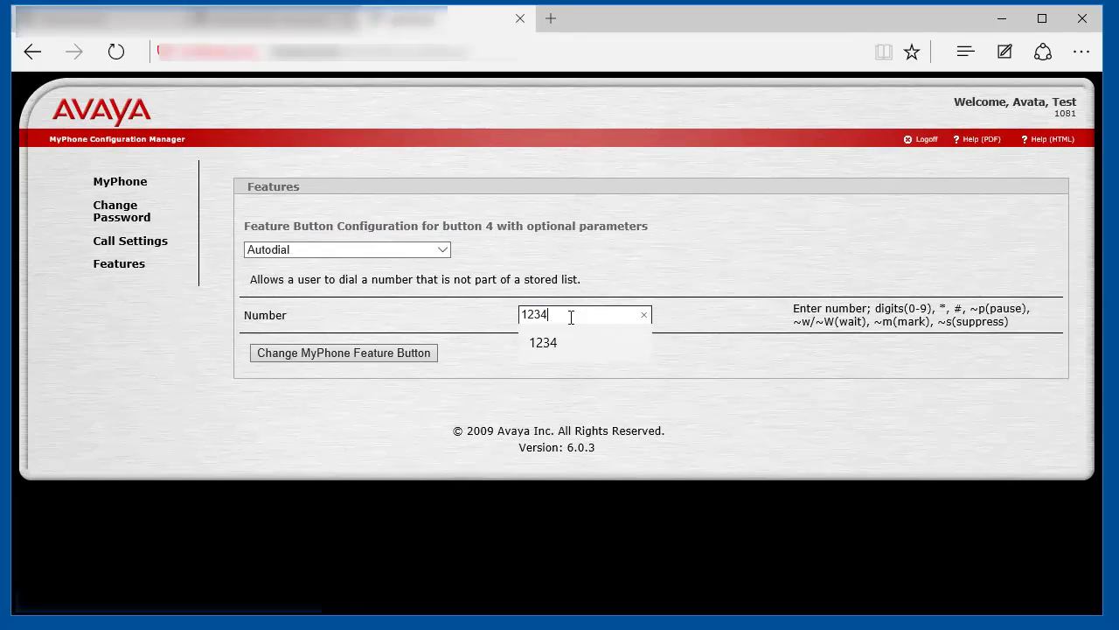
click(537, 276)
click(412, 354)
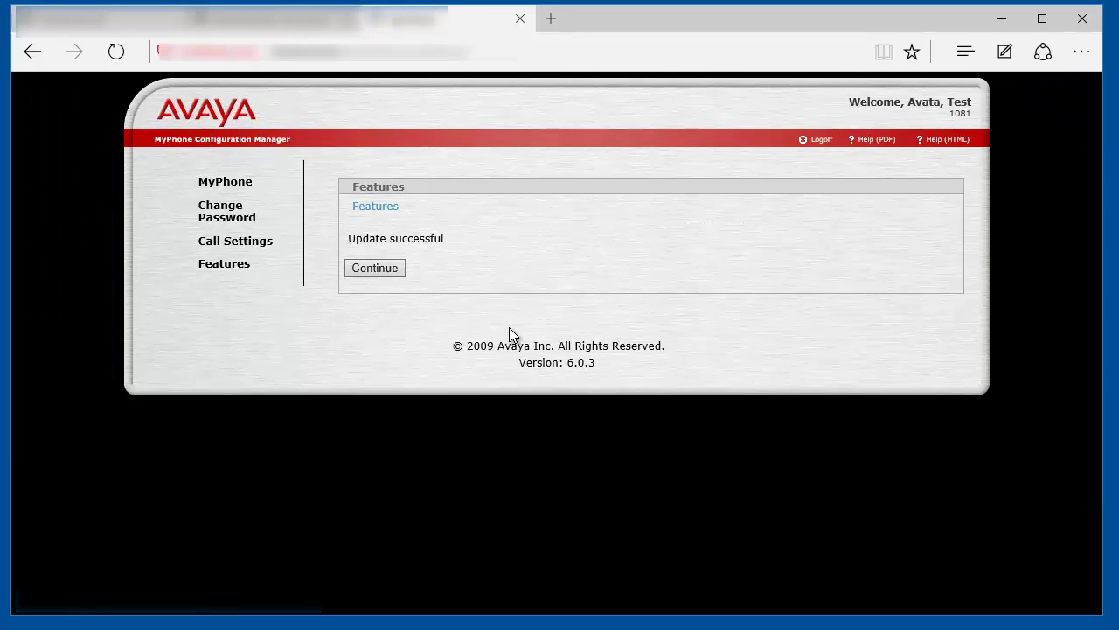
click(376, 268)
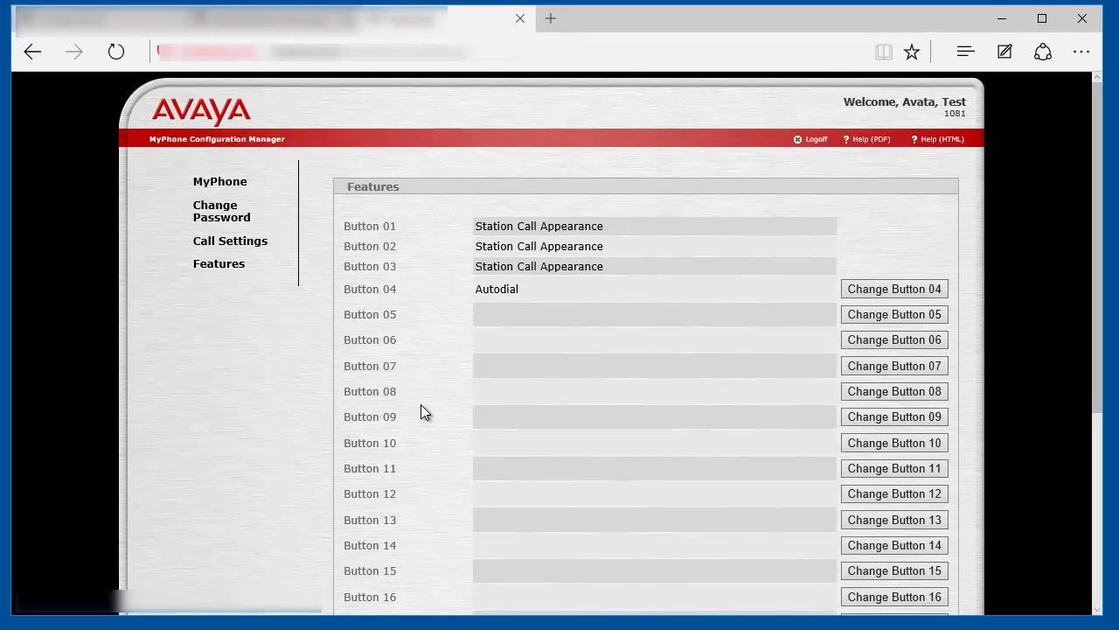
- In the SAT terminal, display station 1081 and confirm button 4 shows autodial 1234
key(alt+Tab)
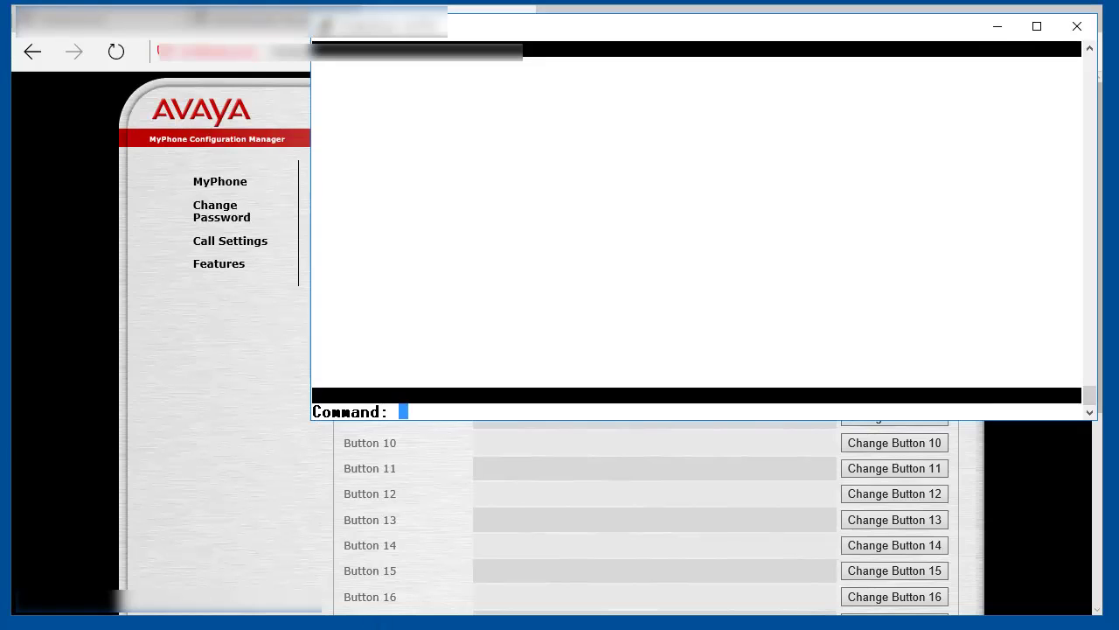
text(disp )
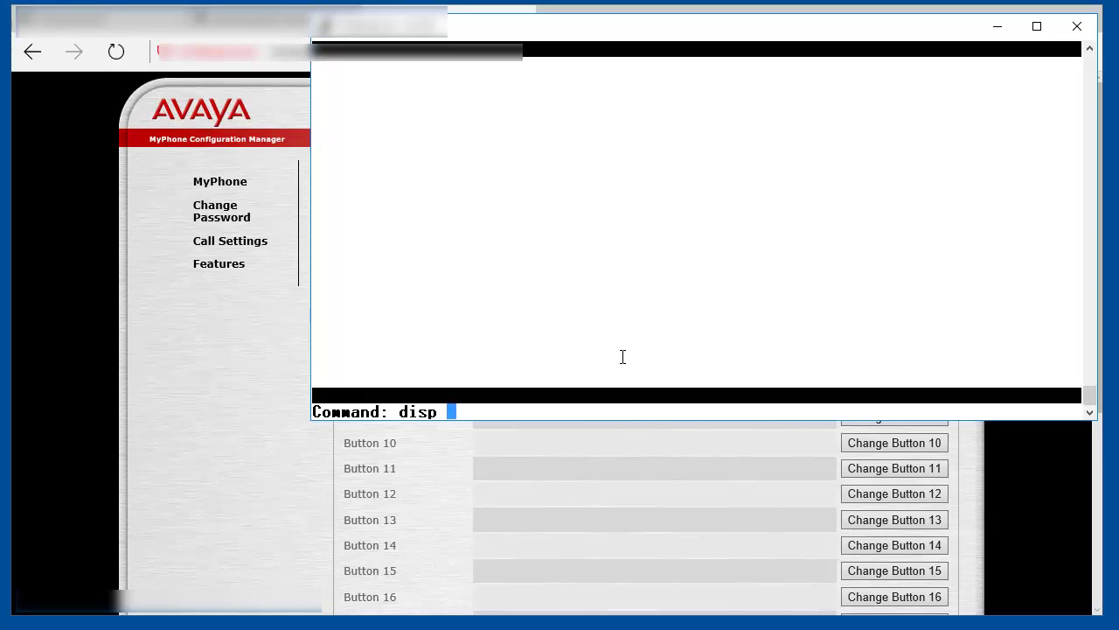
text(sta 1081)
key(Return)
key(Page_Up)
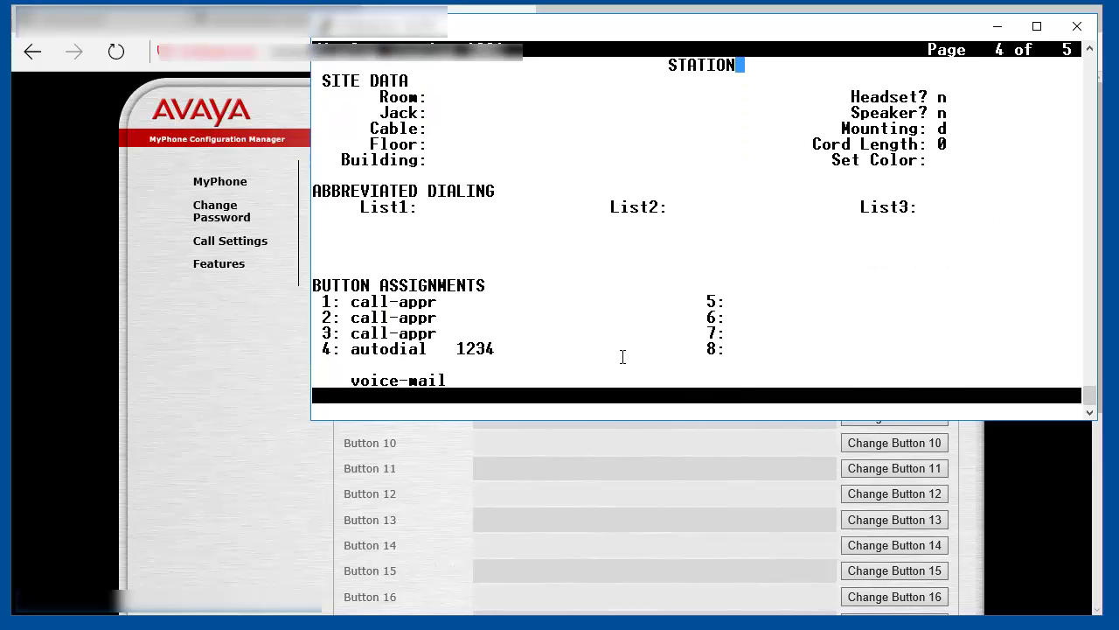
drag(364, 347, 502, 348)
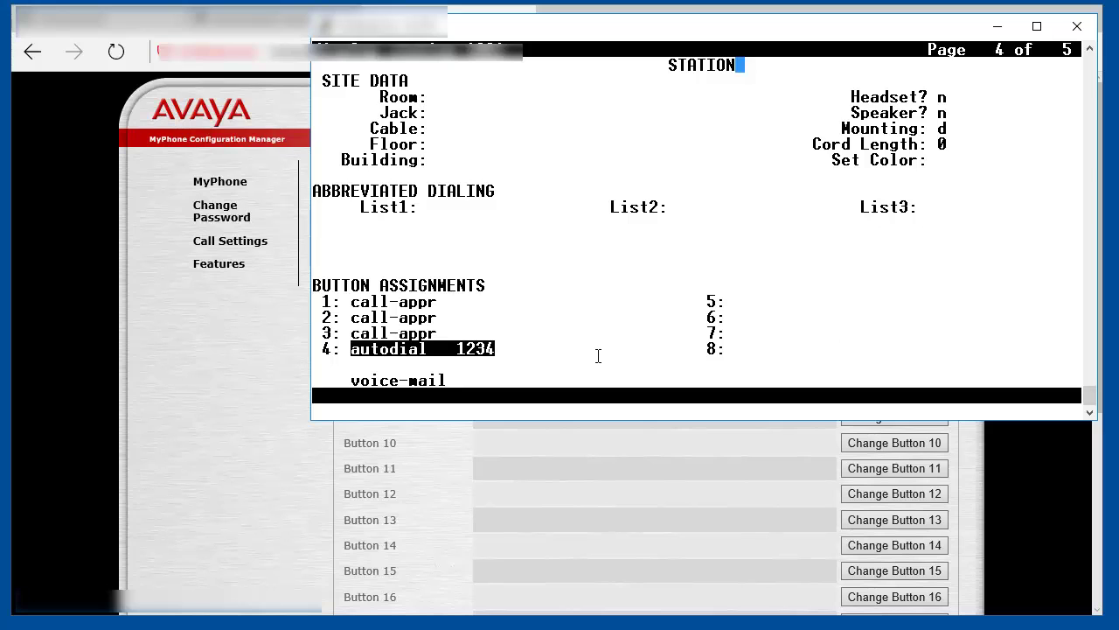
click(562, 350)
key(Escape)
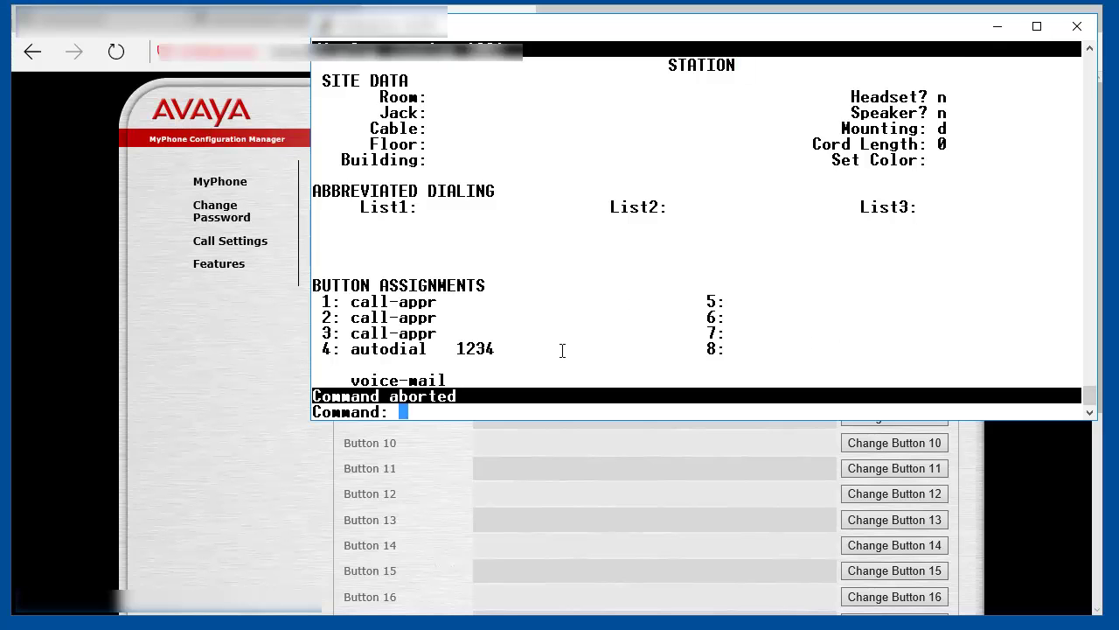
- List the change history with 'l hist' and highlight the latest MyPhone change to station 1081
text(l hist)
key(Return)
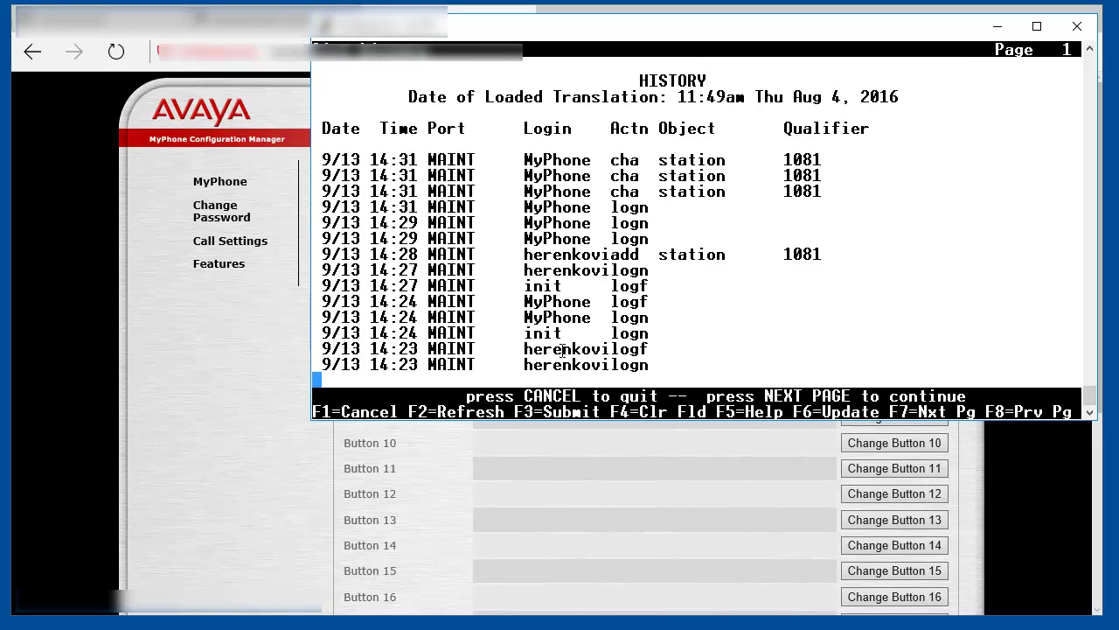
triple_click(601, 159)
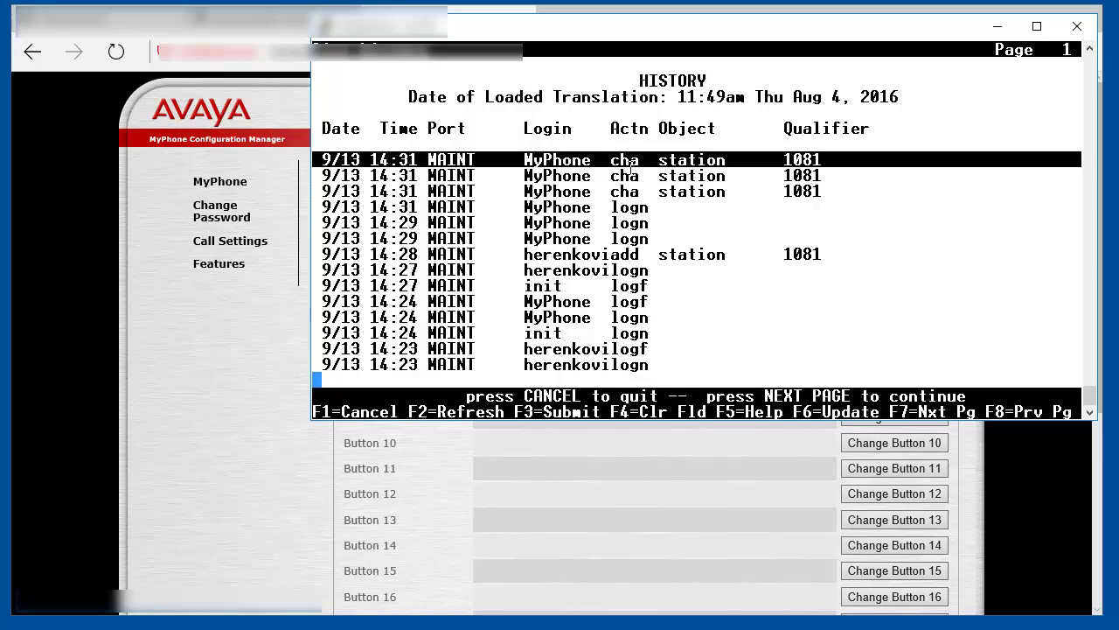
drag(612, 160, 822, 162)
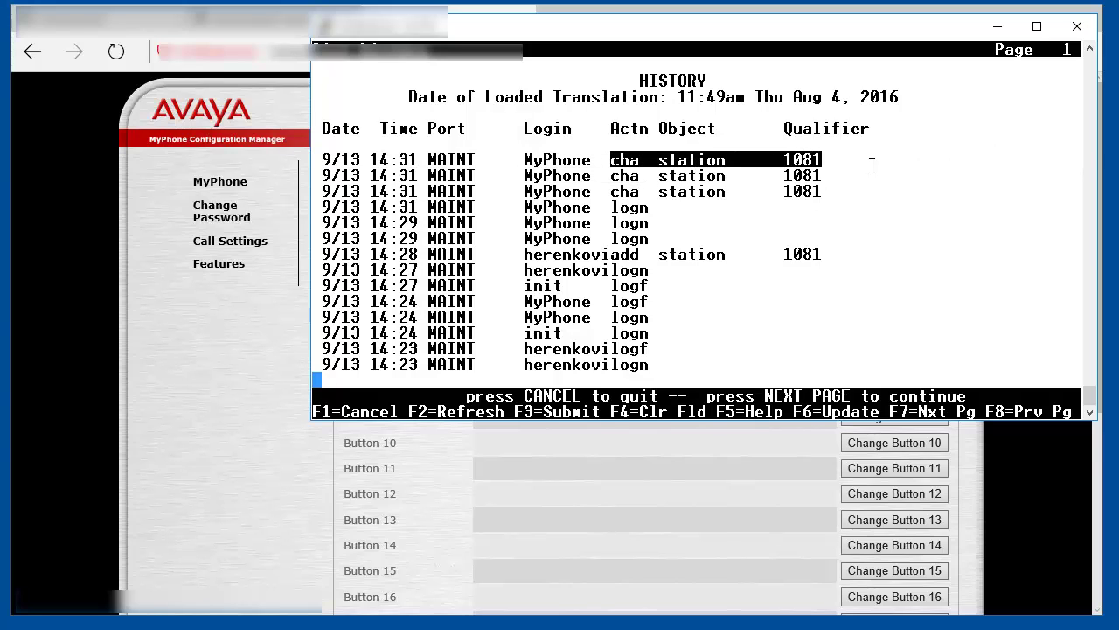